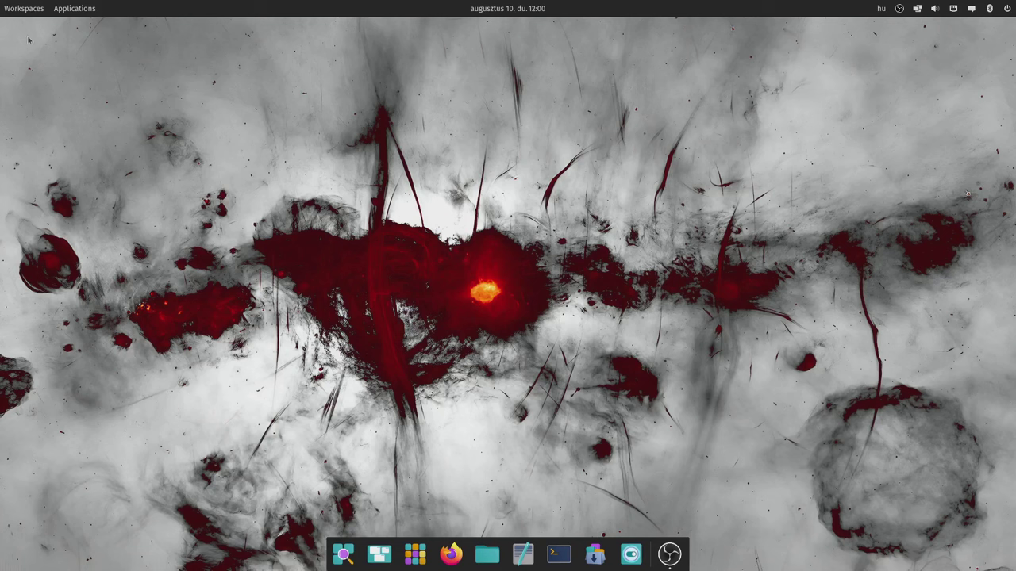
# Look at the workspace overview and dismiss it, and view the COSMIC App Store's start page before closing the store
pyautogui.click(23, 9)
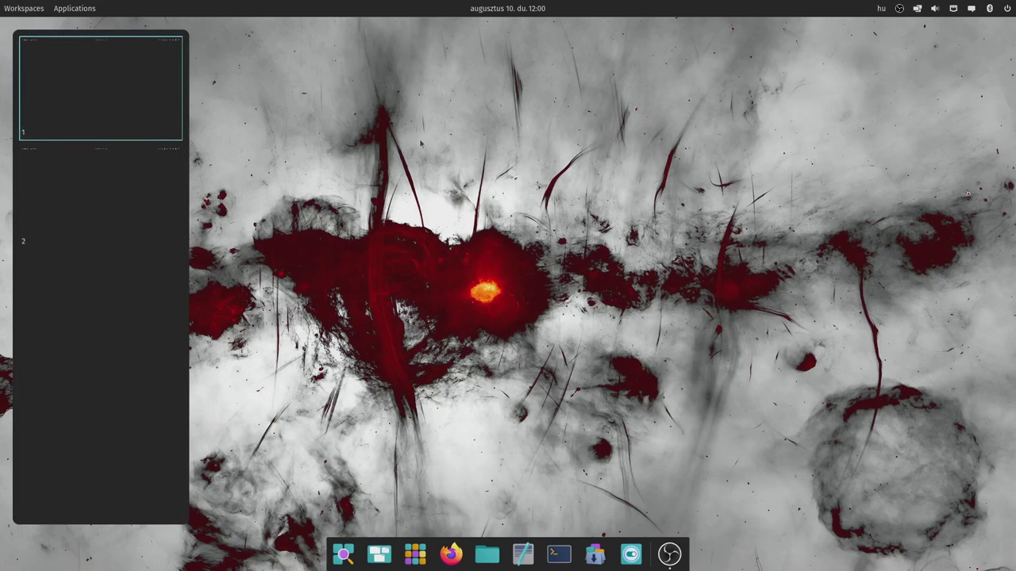
pyautogui.click(35, 9)
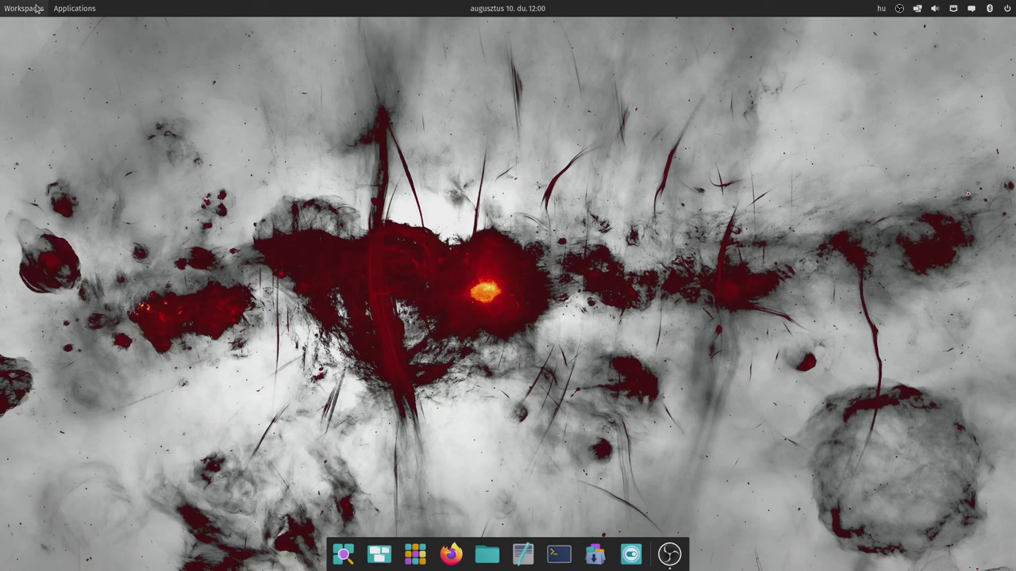
pyautogui.click(65, 11)
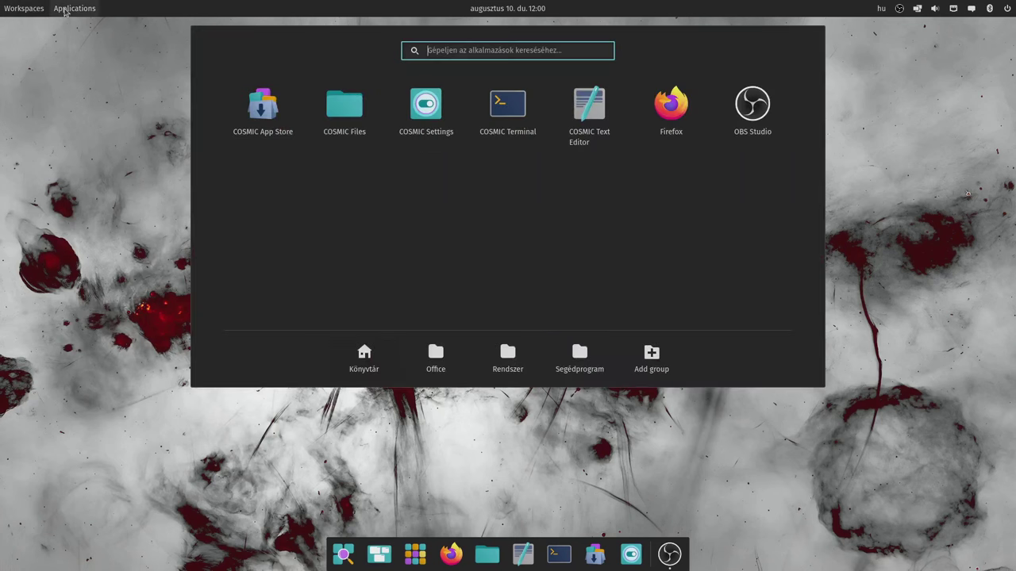
pyautogui.click(251, 127)
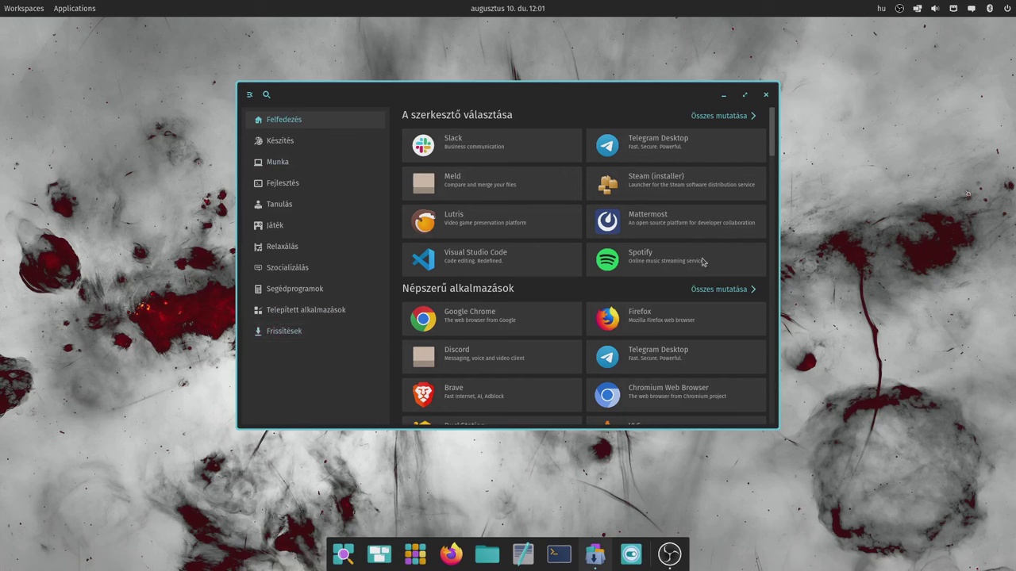
pyautogui.click(766, 96)
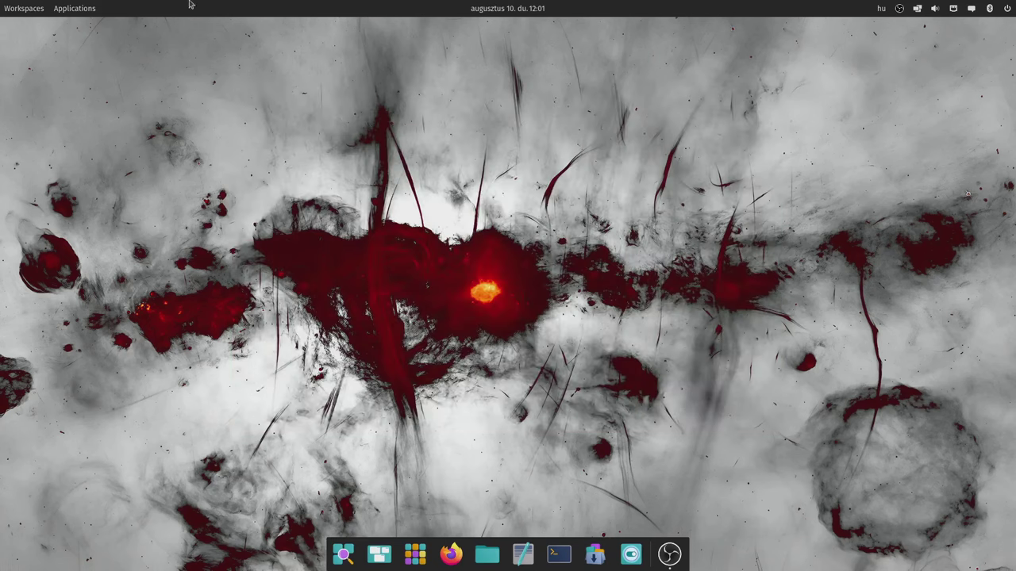
# Open COSMIC Files and look through the Fájl, Szerkesztés and Nézet commands
pyautogui.click(84, 14)
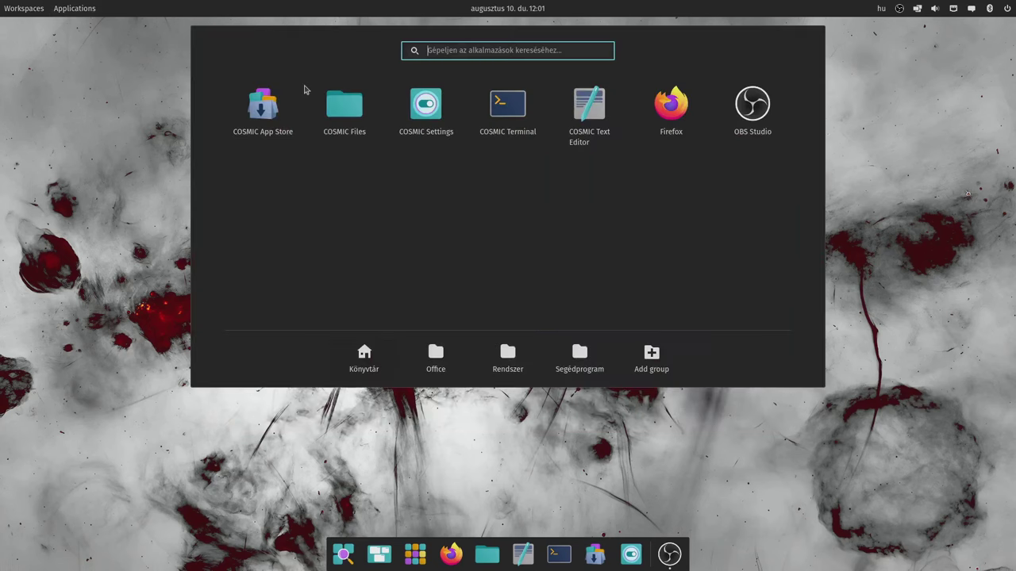
pyautogui.click(345, 104)
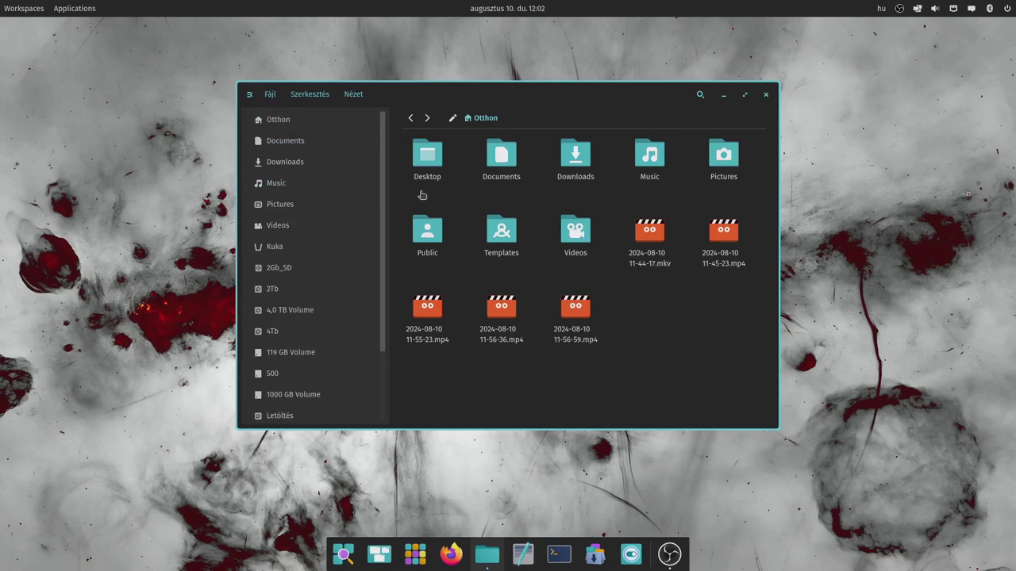
pyautogui.click(268, 96)
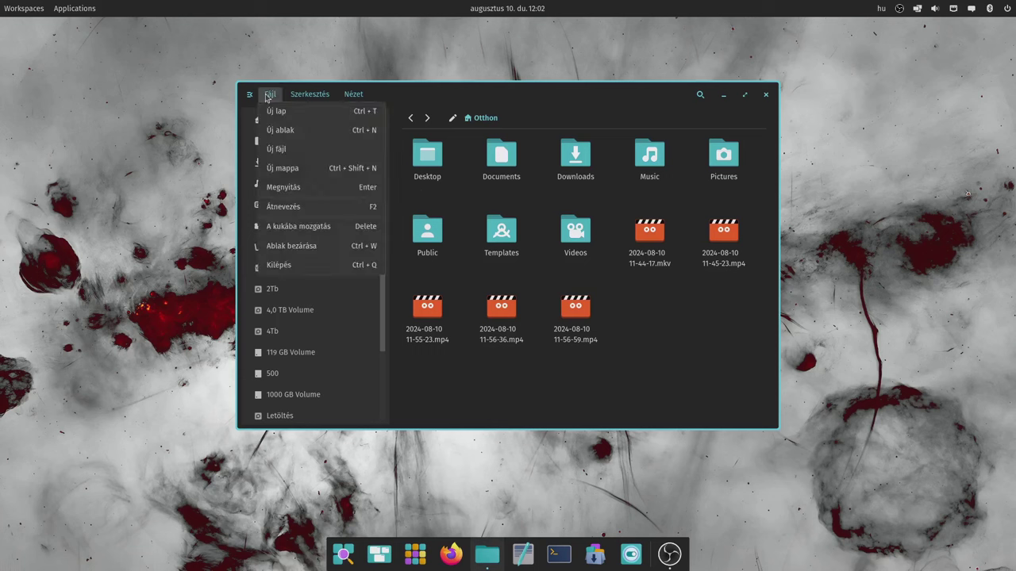
pyautogui.moveTo(313, 100)
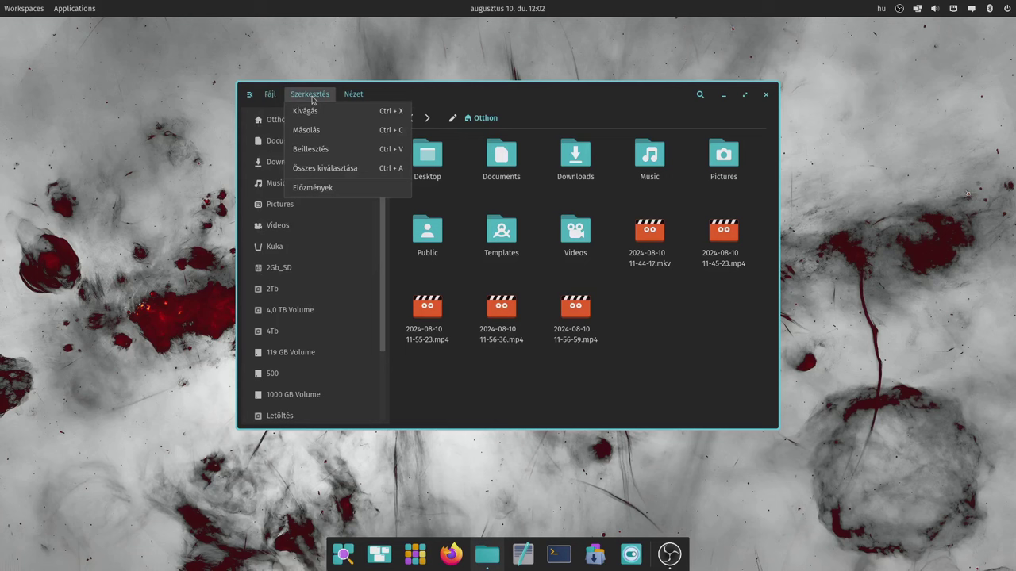
pyautogui.moveTo(358, 96)
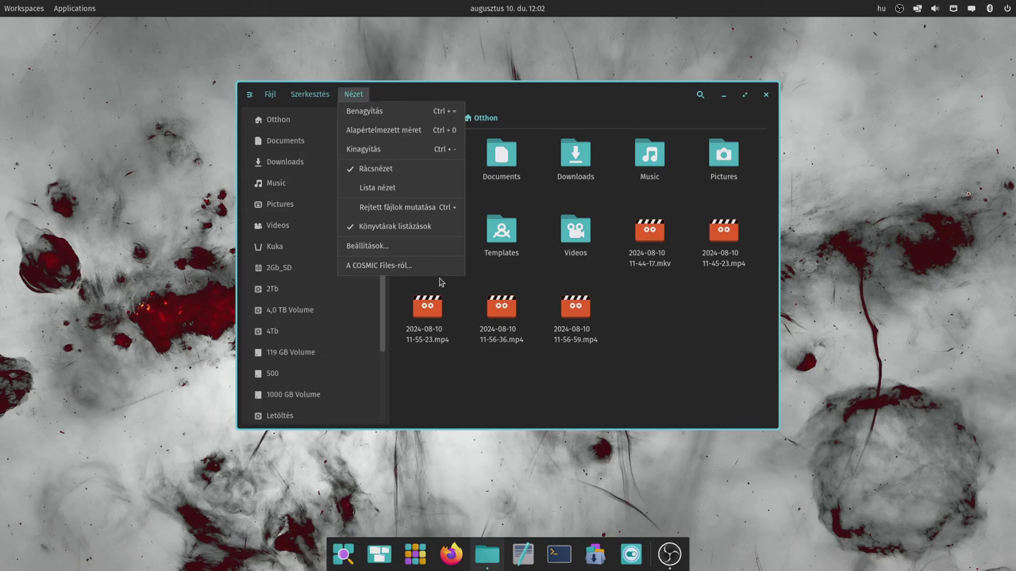
# Open the file manager's settings, check the Téma choices without changing them, and close the settings and the file manager
pyautogui.click(437, 249)
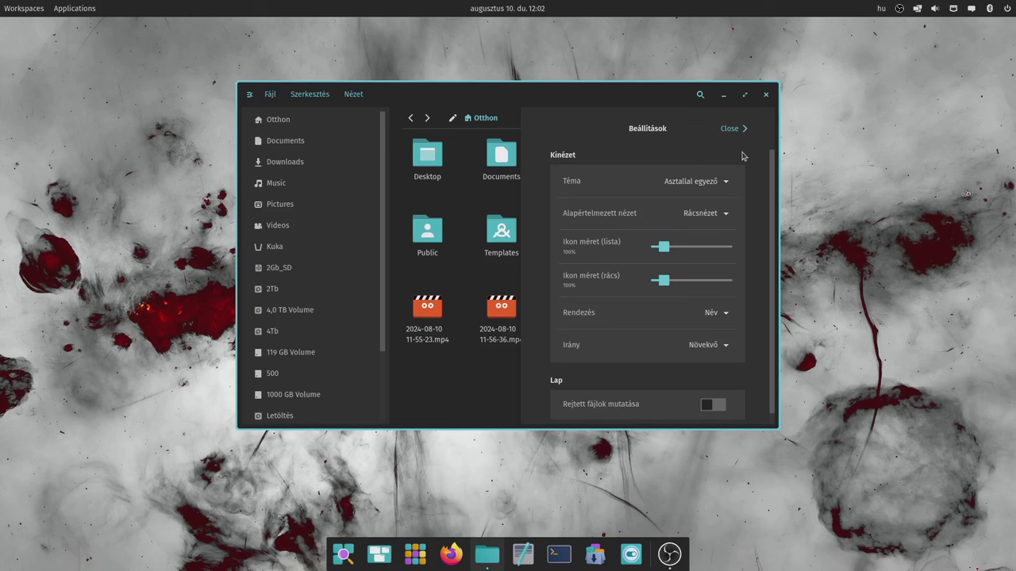
pyautogui.click(709, 187)
pyautogui.click(709, 187)
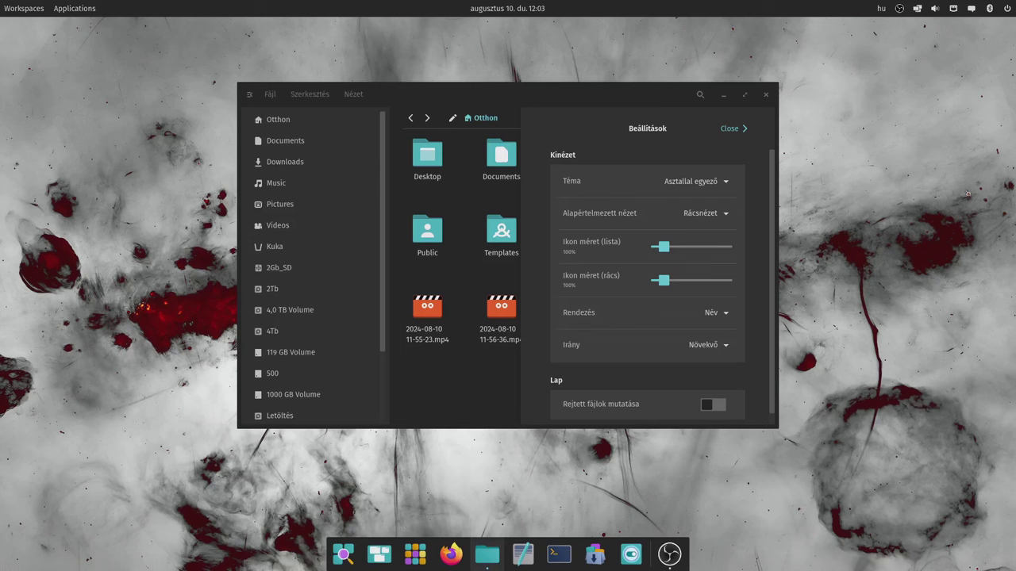
pyautogui.click(725, 130)
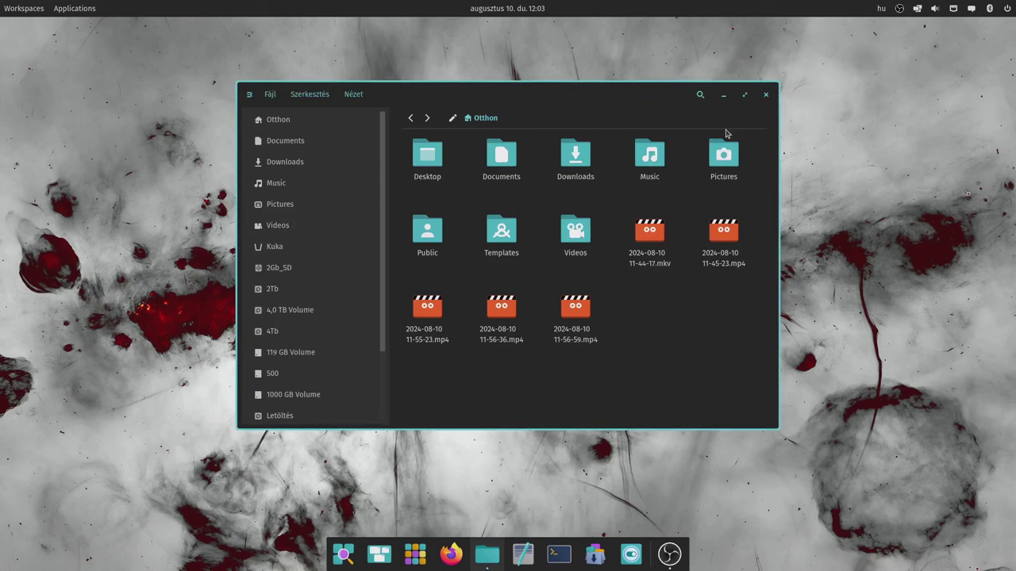
pyautogui.click(765, 98)
# Open COSMIC Settings and examine the Háttérkép page of Asztal, including its display options and the full set of available wallpapers
pyautogui.click(85, 9)
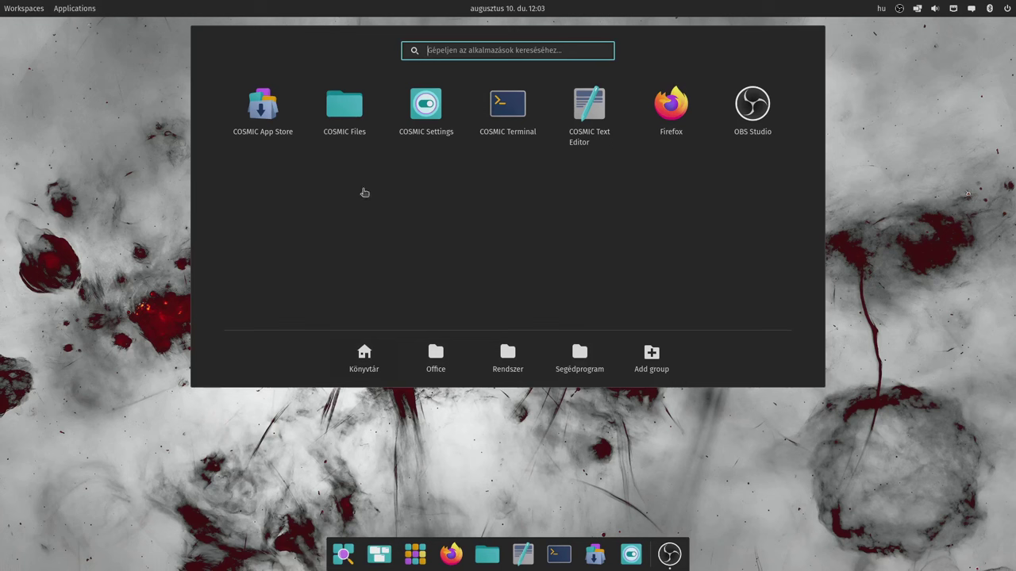
pyautogui.click(420, 115)
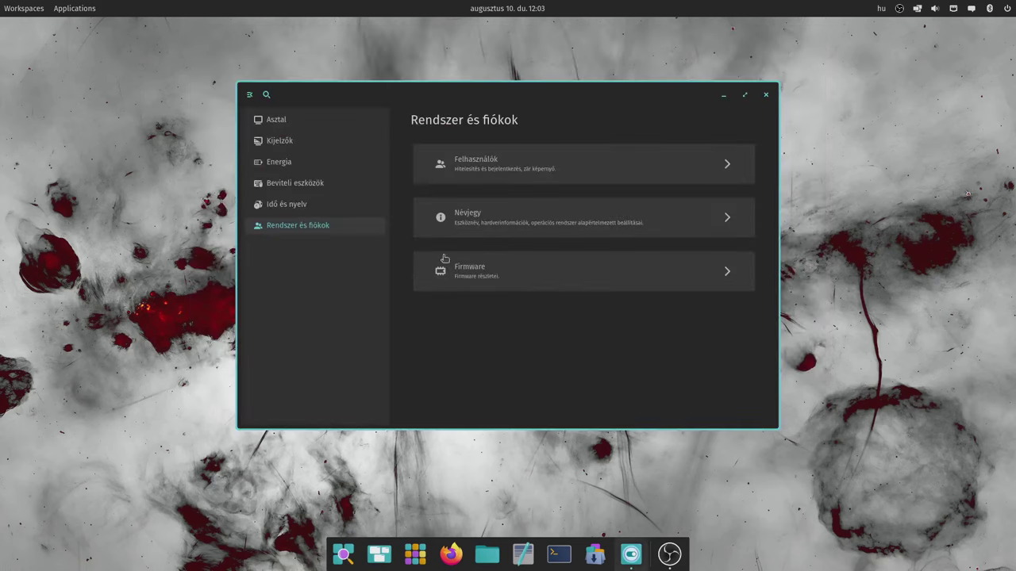
pyautogui.click(354, 125)
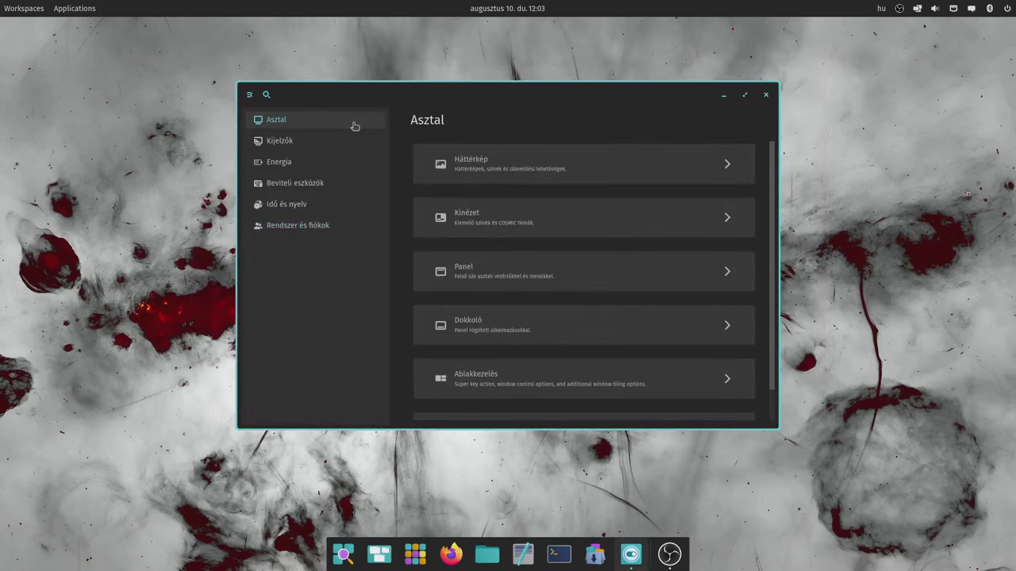
pyautogui.click(498, 172)
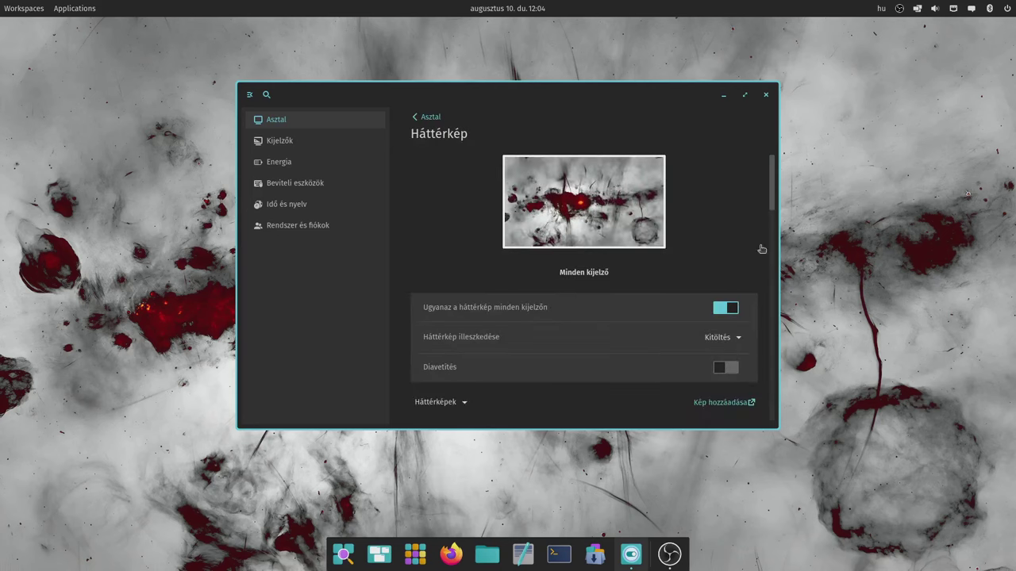
pyautogui.moveTo(768, 196); pyautogui.dragTo(769, 376)
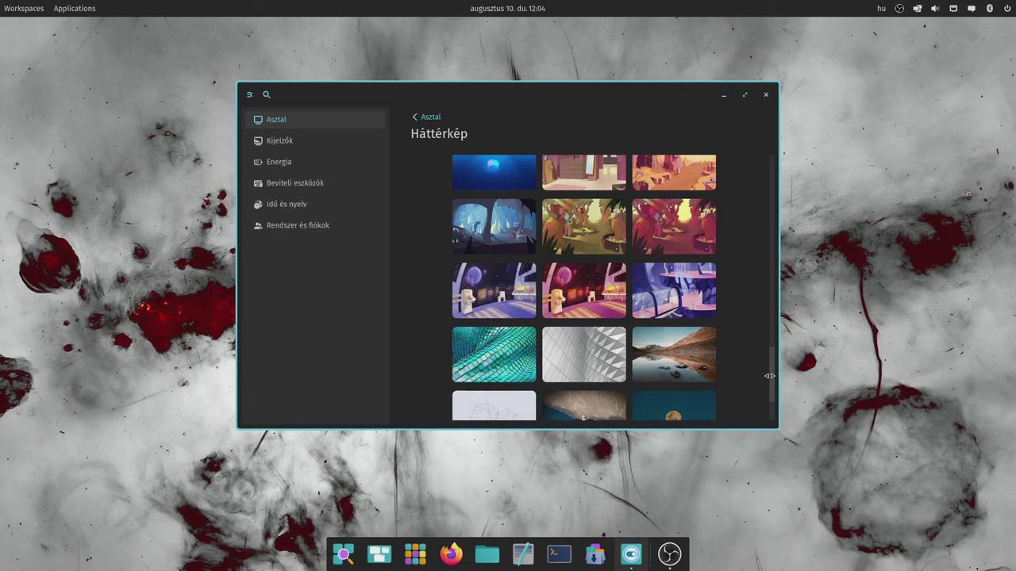
pyautogui.scroll(-2, 769, 375)
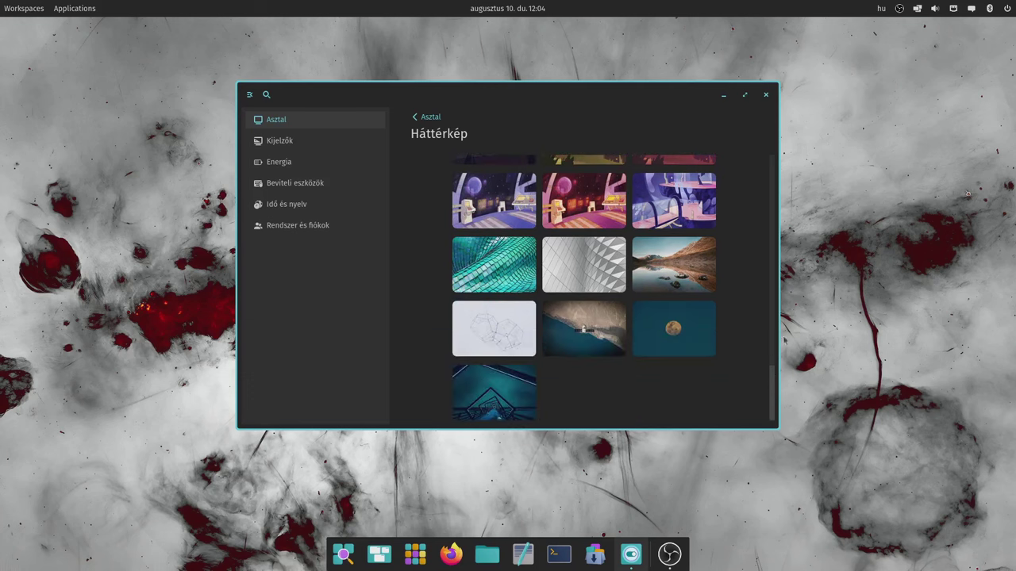
pyautogui.moveTo(774, 411); pyautogui.dragTo(743, 180)
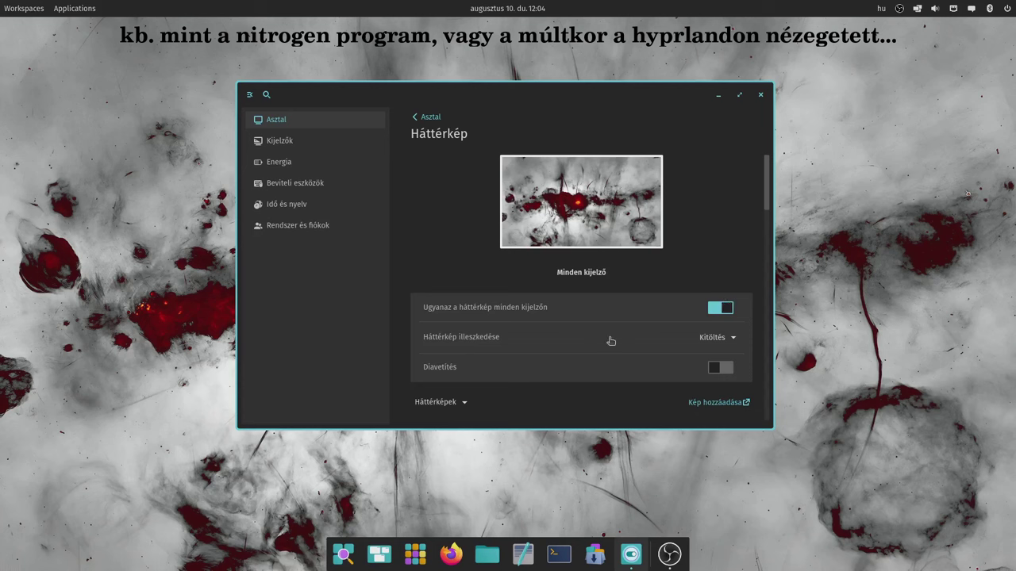
pyautogui.scroll(-1, 611, 339)
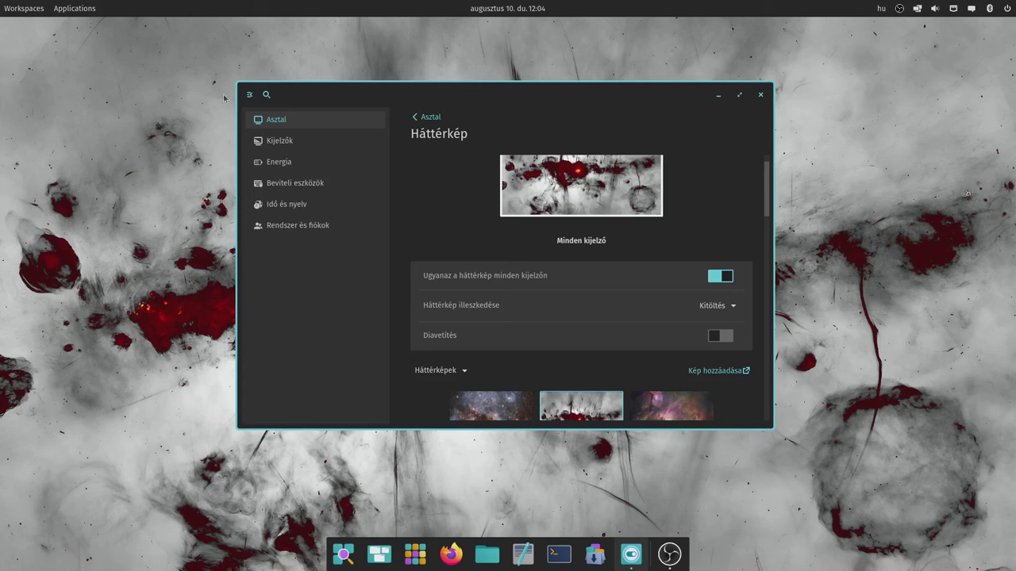
# Open the Kijelzők settings, maximize the window, and review the monitor arrangement and the DP-1 display's options
pyautogui.click(291, 149)
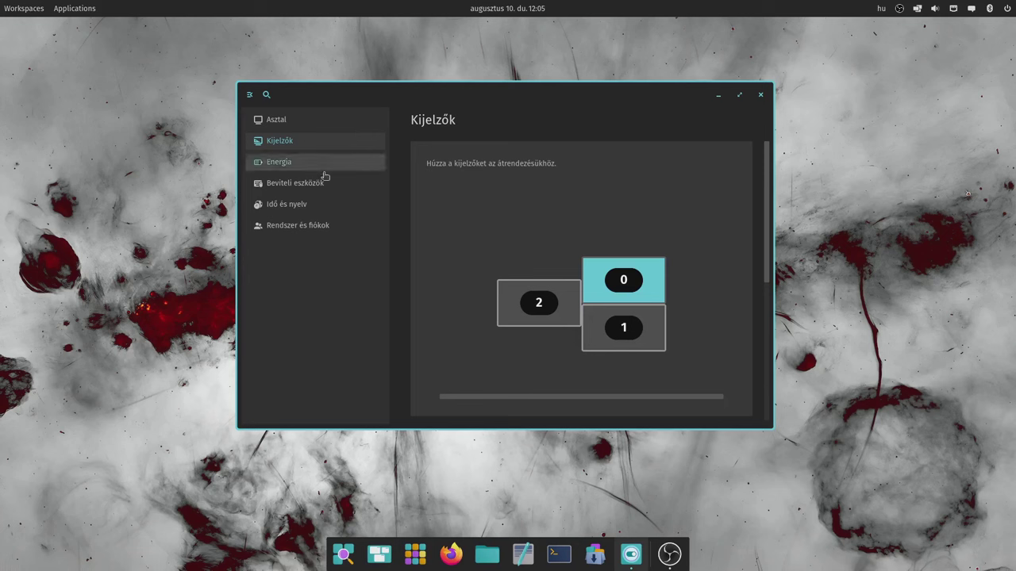
pyautogui.scroll(-2, 740, 221)
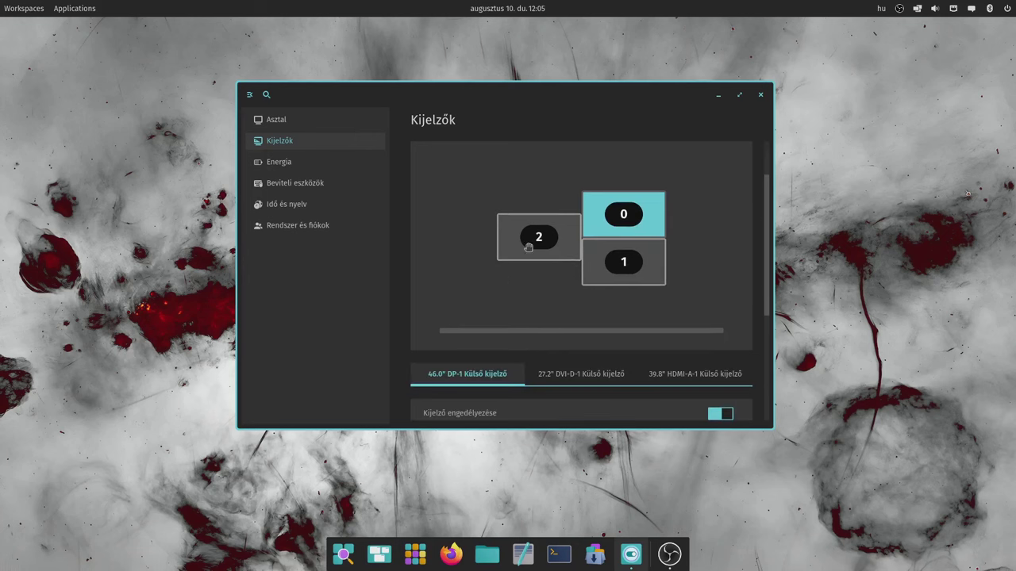
pyautogui.click(738, 96)
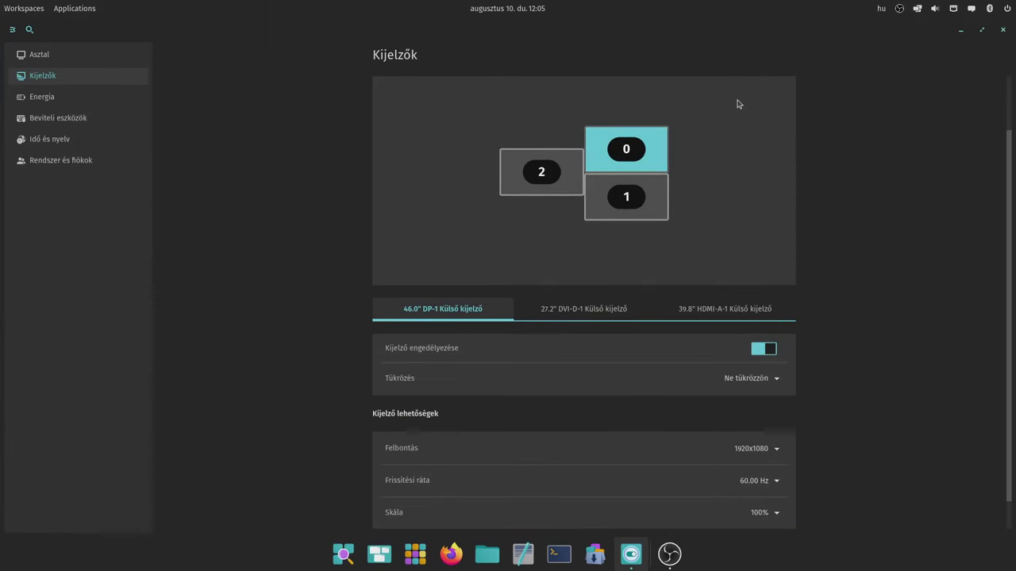
pyautogui.scroll(-1, 881, 350)
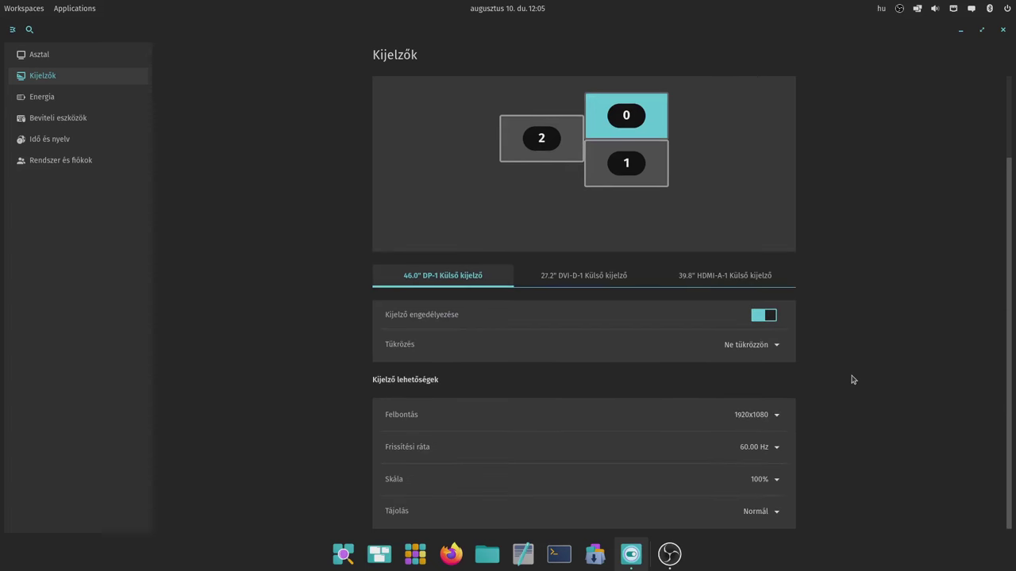
pyautogui.scroll(1, 853, 379)
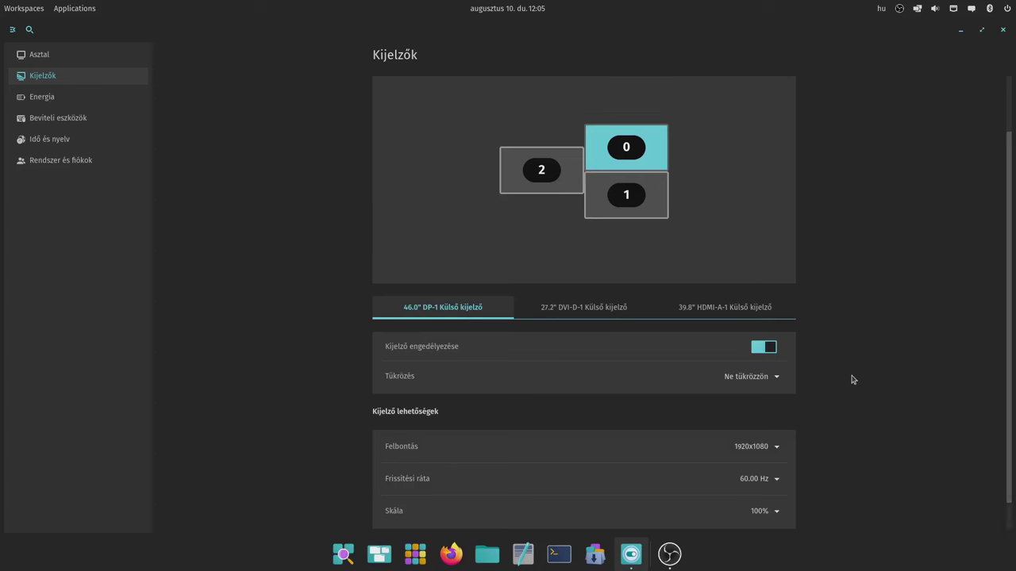
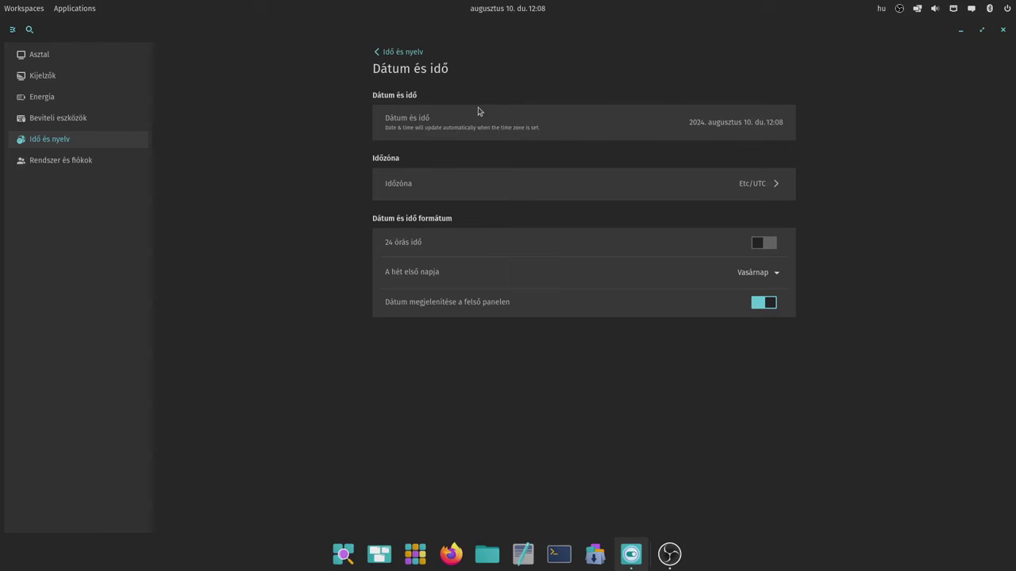
# Return to the Idő és nyelv overview and view its Régió és nyelv page
pyautogui.click(119, 138)
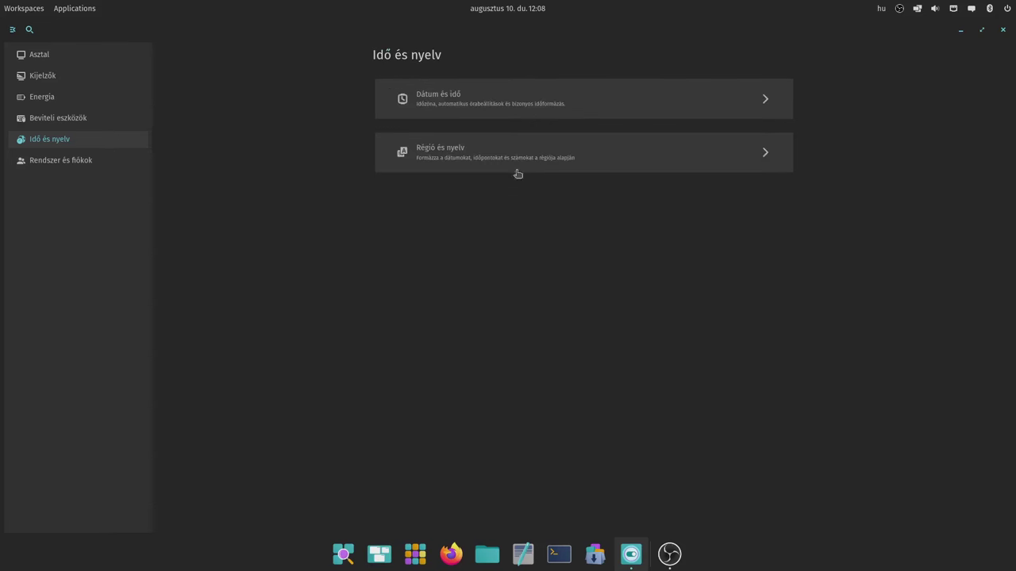
pyautogui.click(458, 155)
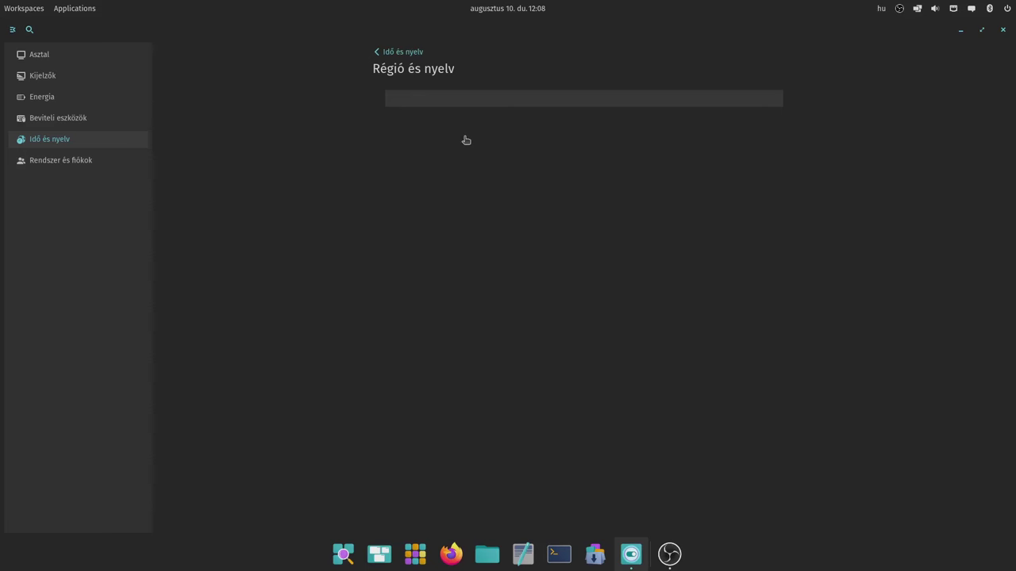
# Examine the Felhasználók, Névjegy and Firmware pages of Rendszer és fiókok, and close the settings window
pyautogui.click(47, 164)
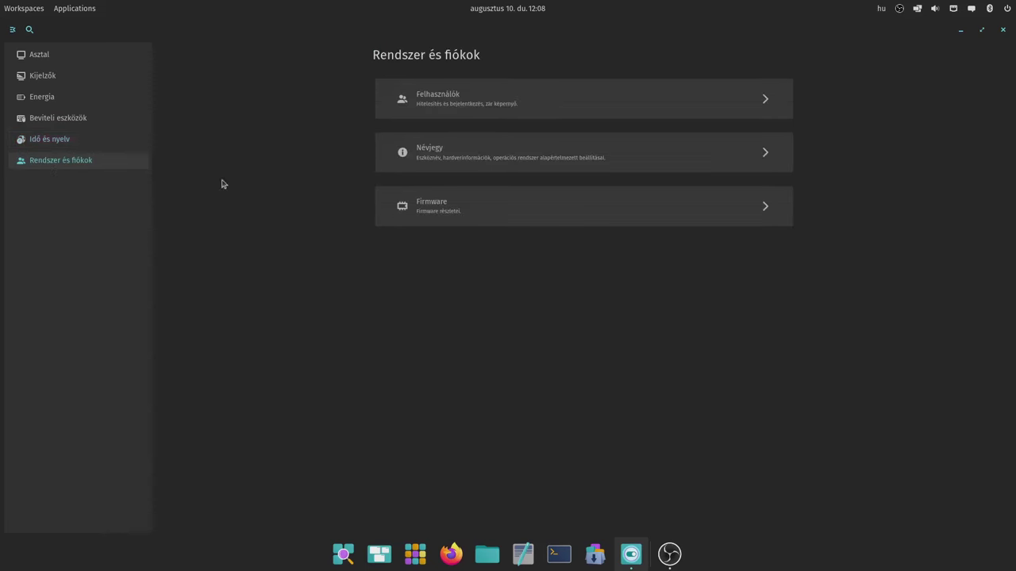
pyautogui.click(513, 116)
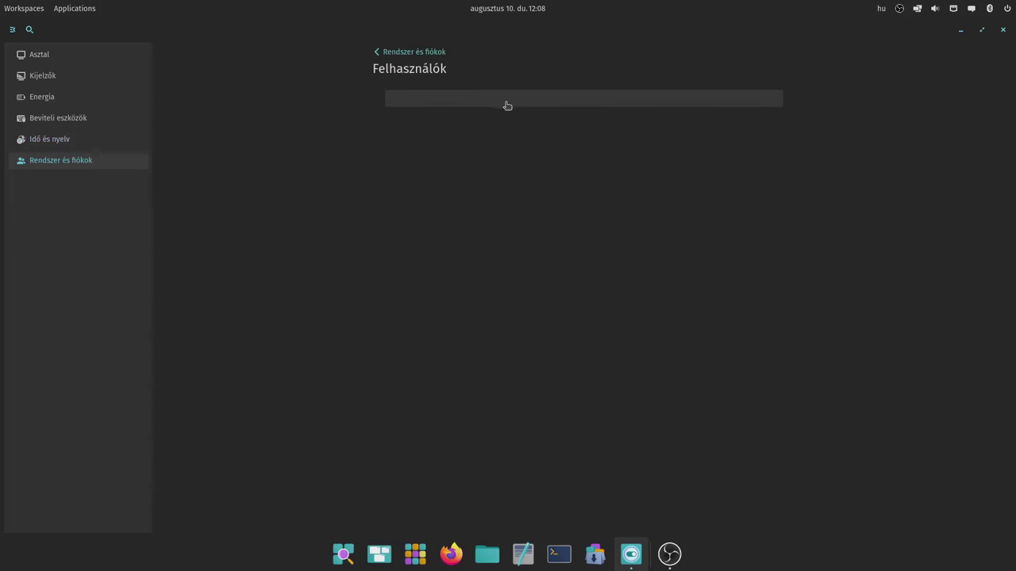
pyautogui.click(80, 163)
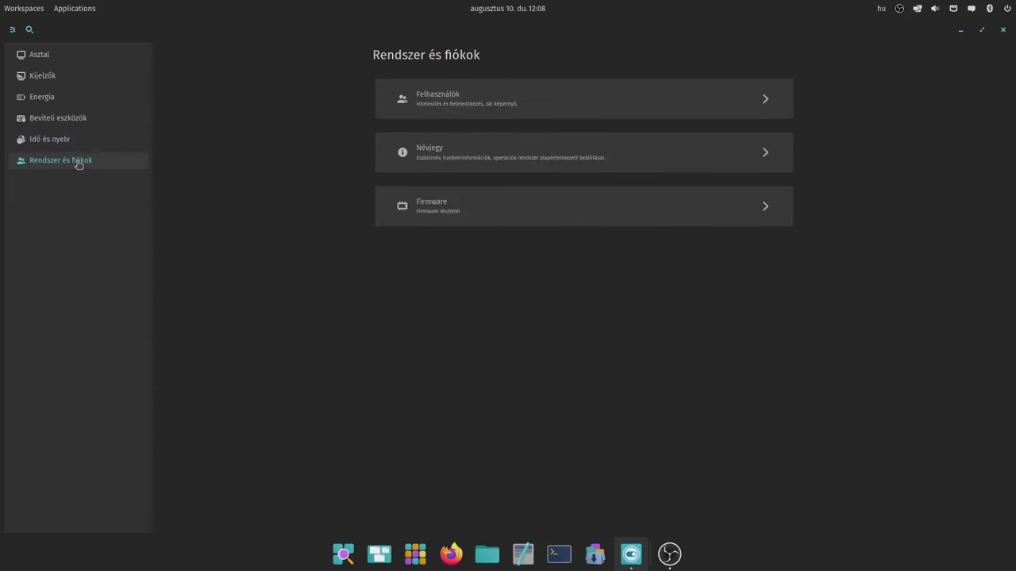
pyautogui.click(453, 170)
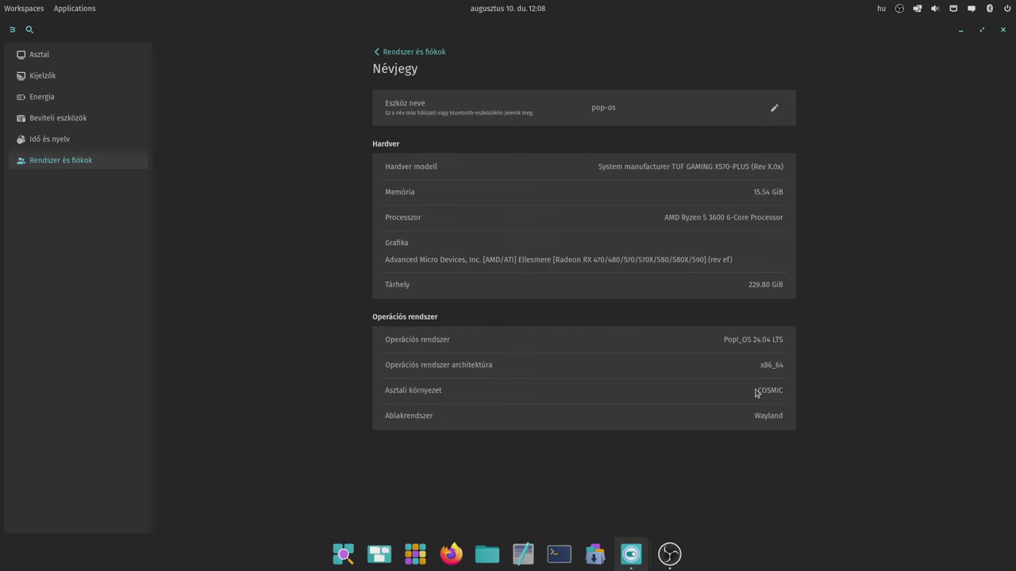
pyautogui.click(410, 203)
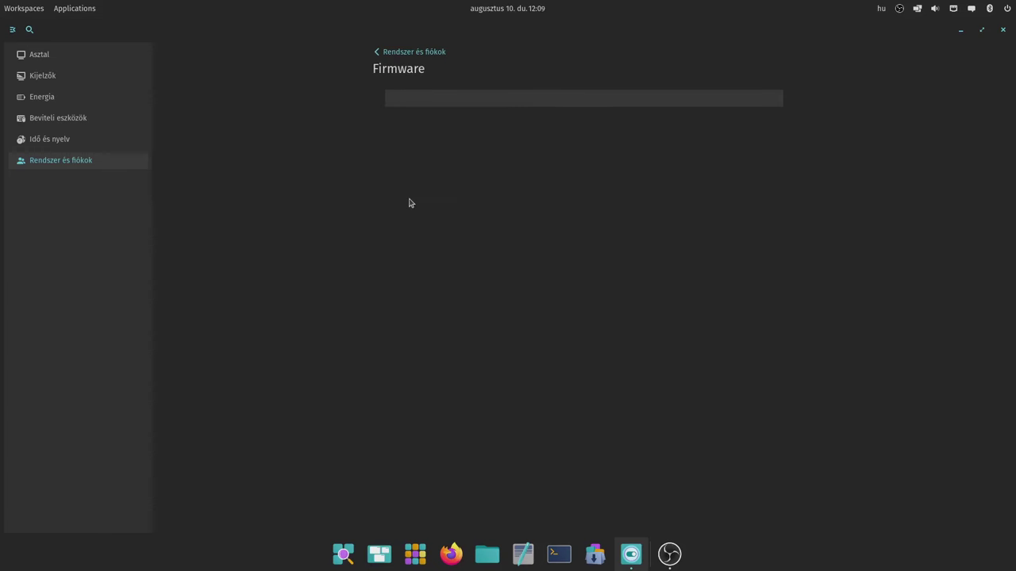
pyautogui.press('super+q')
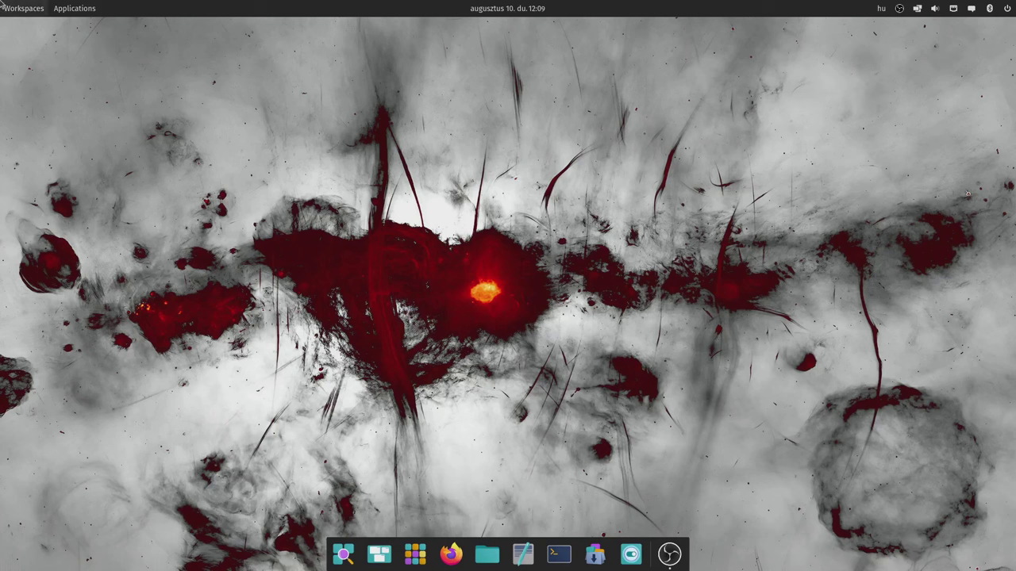
# Open COSMIC Terminal, review its Fájl, Szerkesztés and Nézed menus, and close the terminal window
pyautogui.click(68, 7)
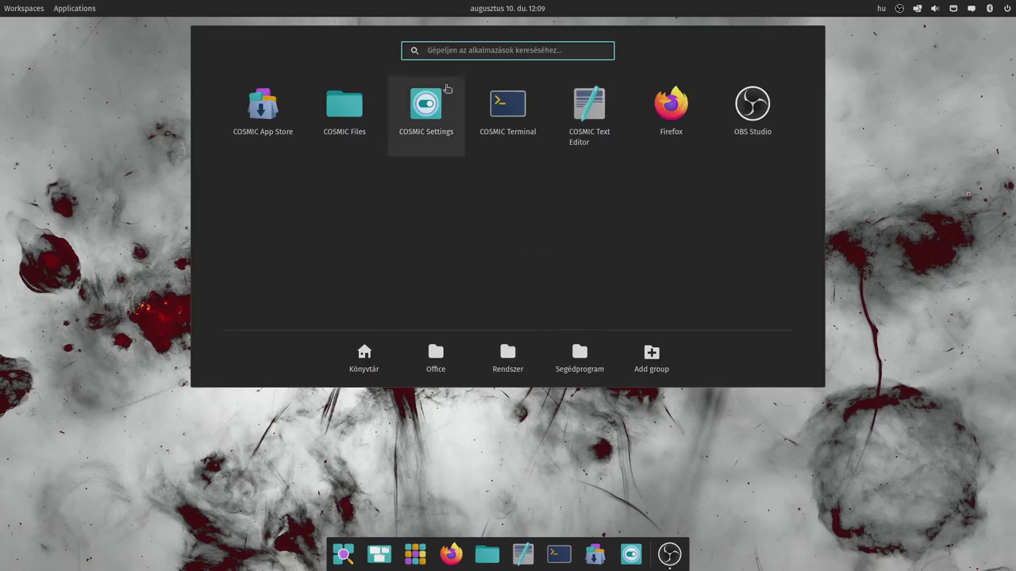
pyautogui.click(507, 113)
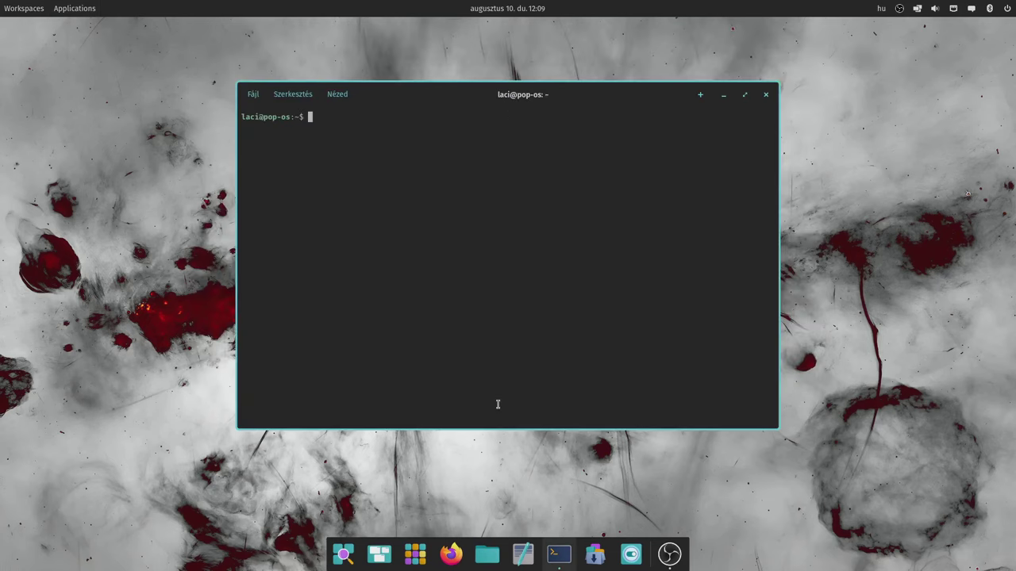
pyautogui.click(250, 94)
pyautogui.moveTo(270, 94)
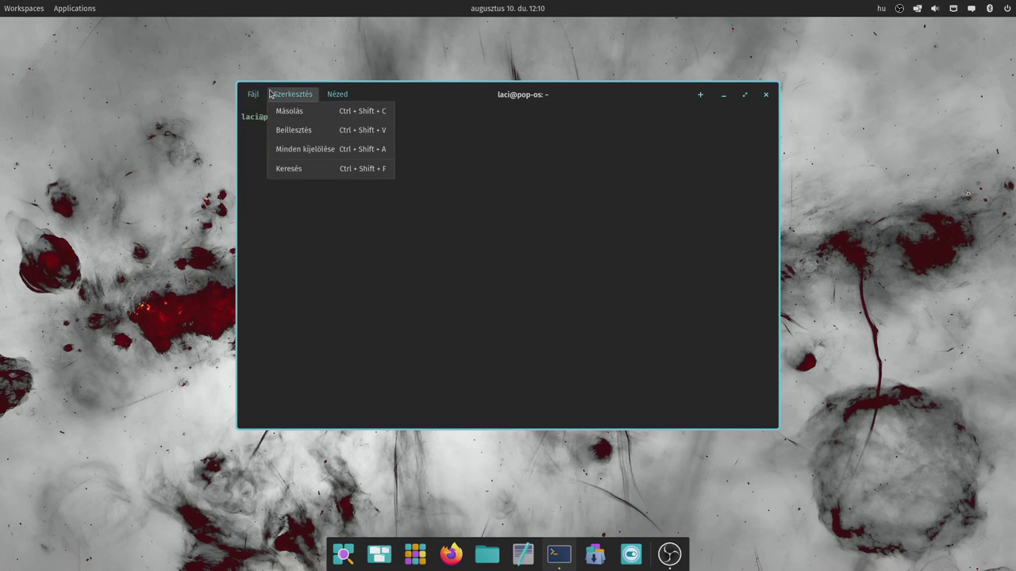
pyautogui.moveTo(337, 98)
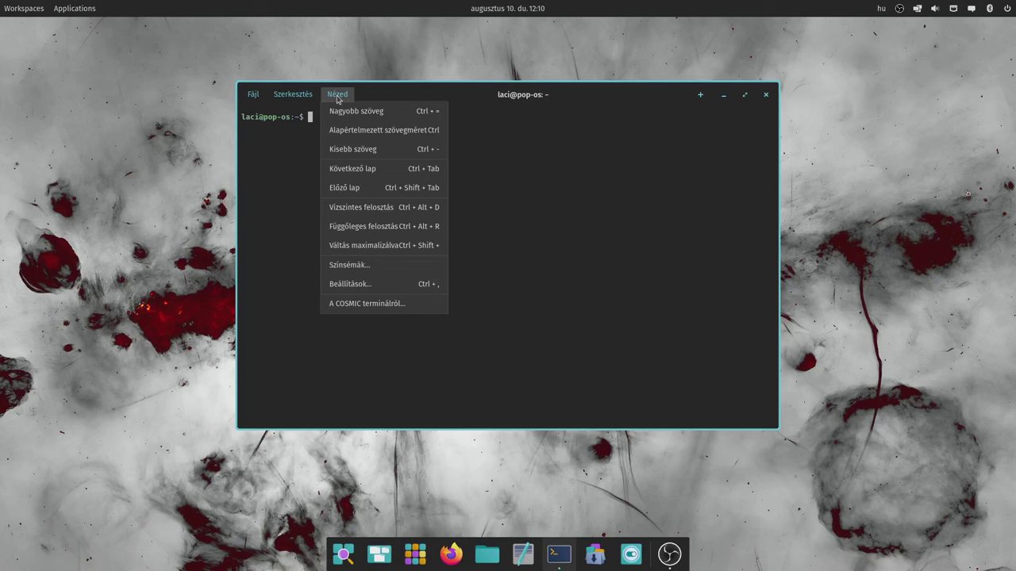
pyautogui.click(645, 195)
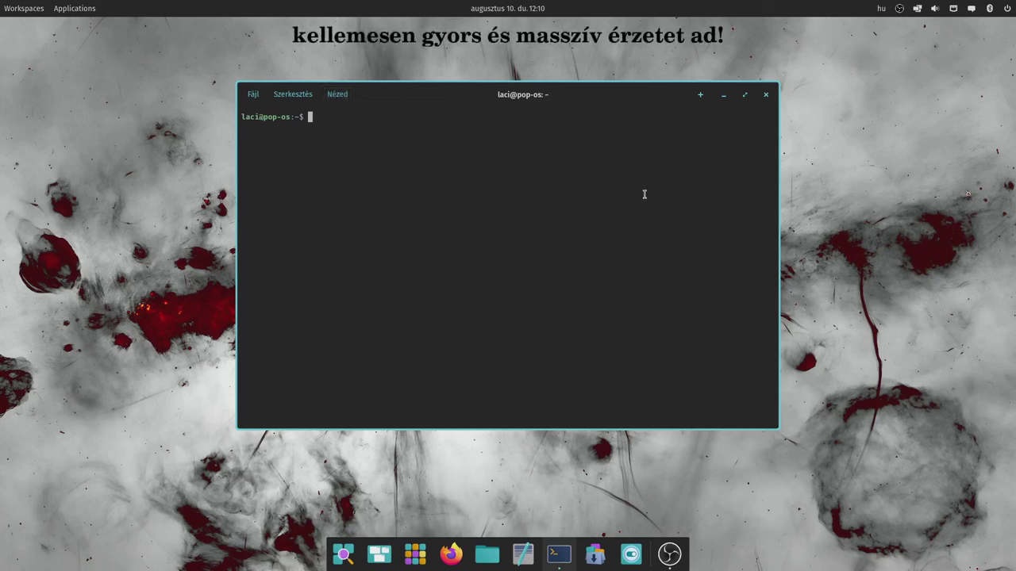
pyautogui.click(764, 96)
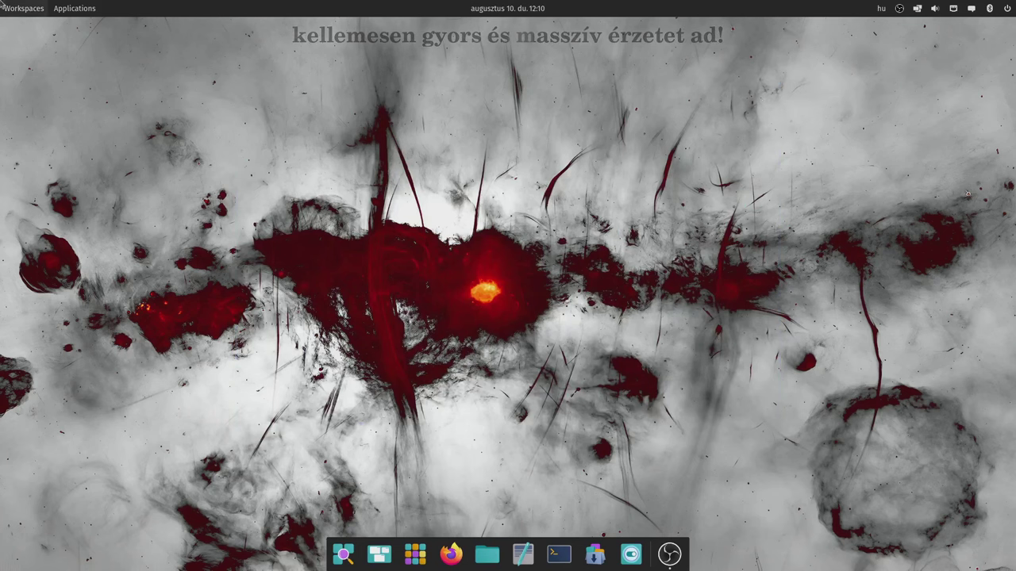
# Open COSMIC Text Editor for a look, and browse the Office and Rendszer groups of the application library
pyautogui.click(70, 8)
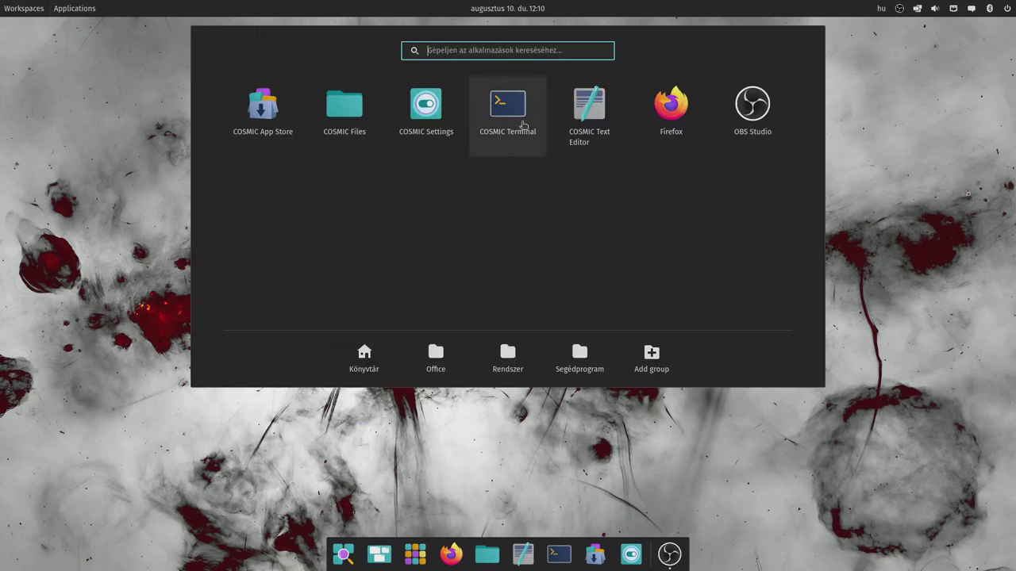
pyautogui.click(565, 123)
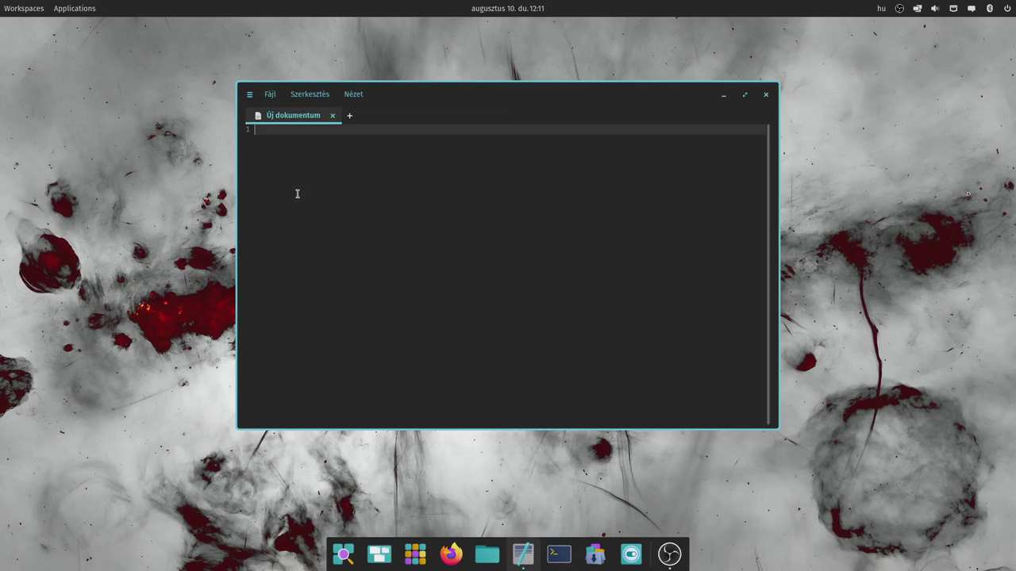
pyautogui.press('super+a')
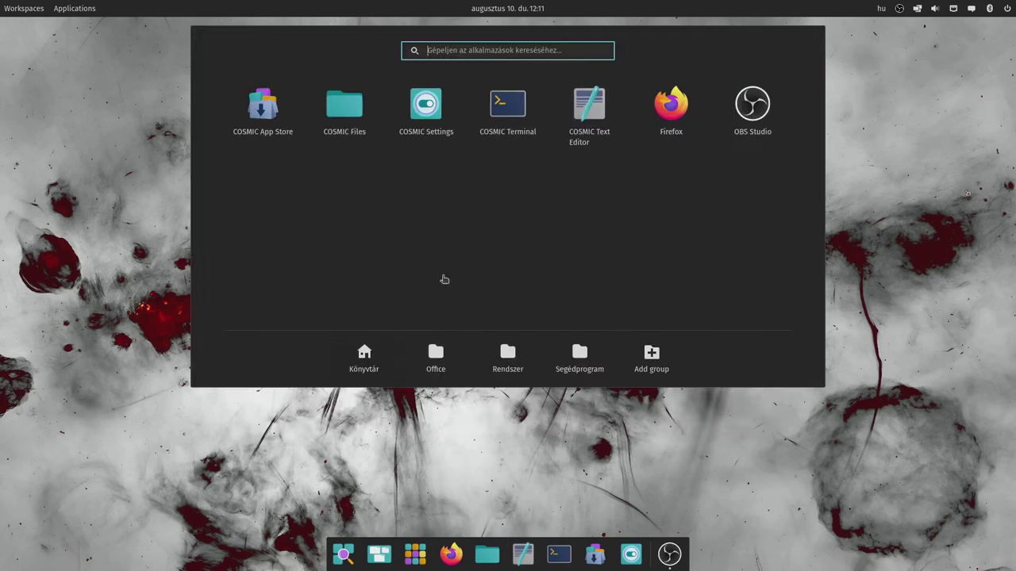
pyautogui.click(436, 353)
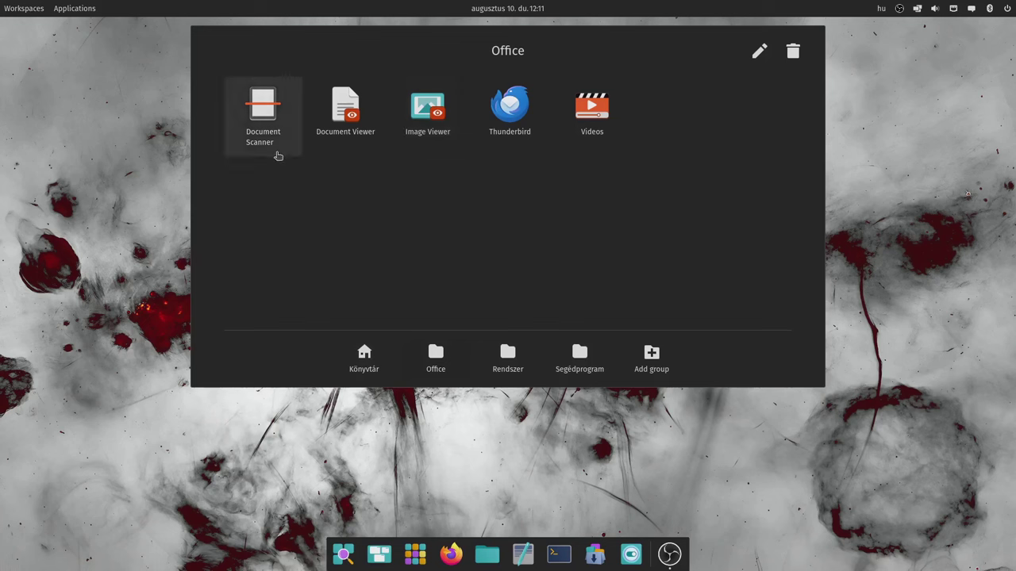
pyautogui.click(511, 357)
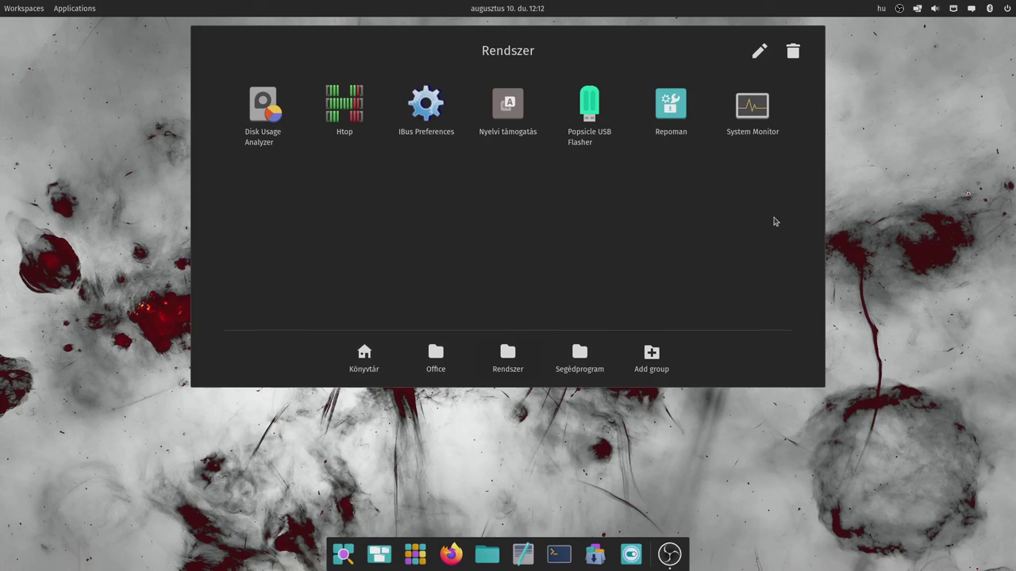
# Try to launch Htop from the Rendszer group, and run htop in a COSMIC Terminal window
pyautogui.click(376, 152)
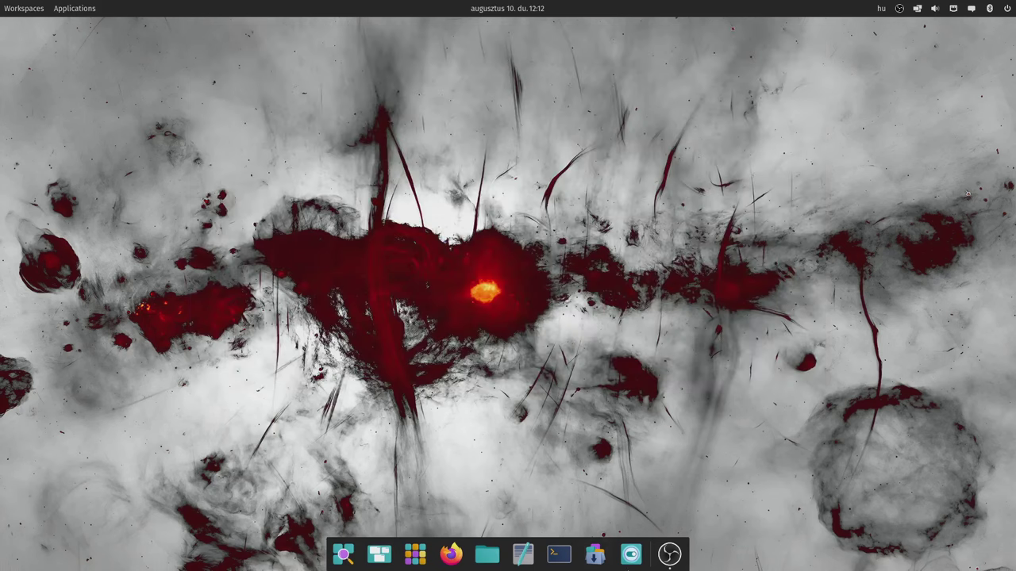
pyautogui.click(556, 553)
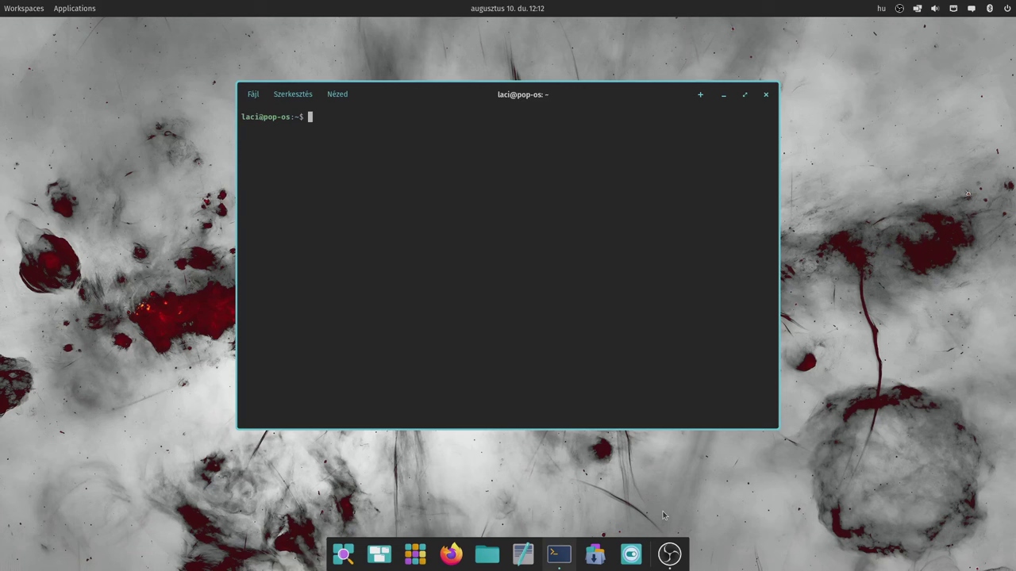
pyautogui.write('htop')
pyautogui.press('Return')
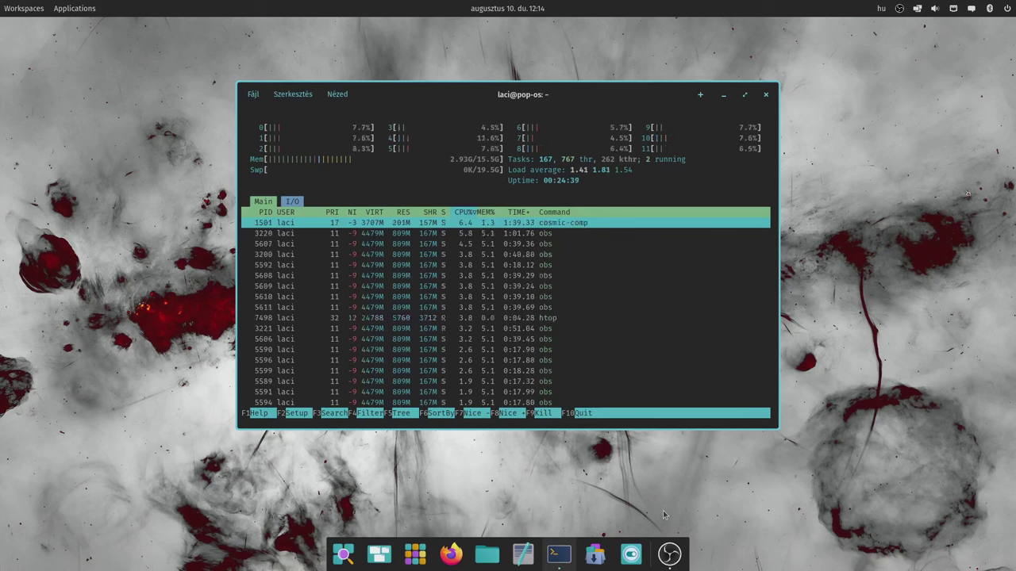
# Browse the Rendszer and Segédprogram groups, launch COSMIC Screenshot to view its save destinations, and close it without capturing
pyautogui.click(76, 8)
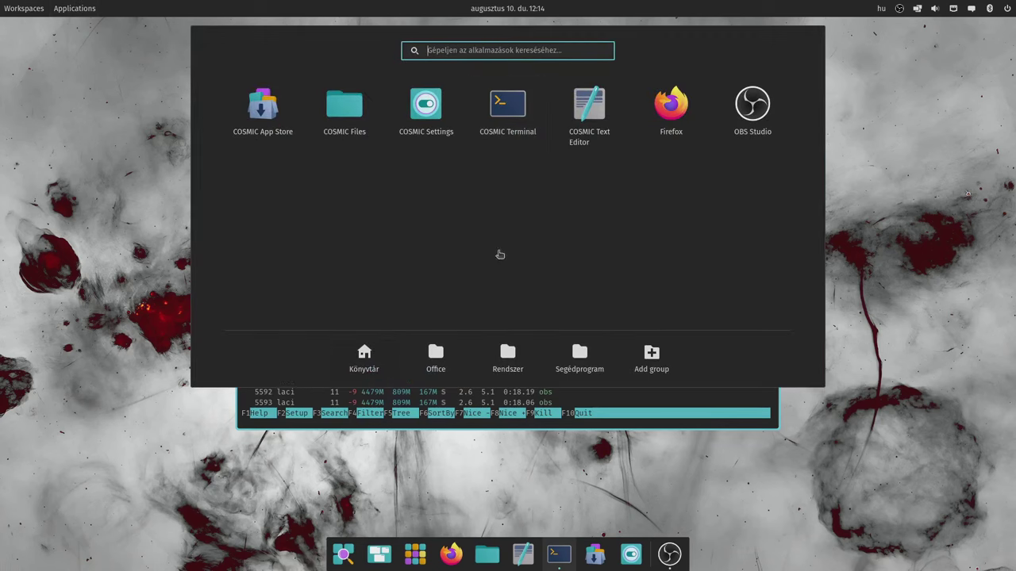
pyautogui.click(508, 357)
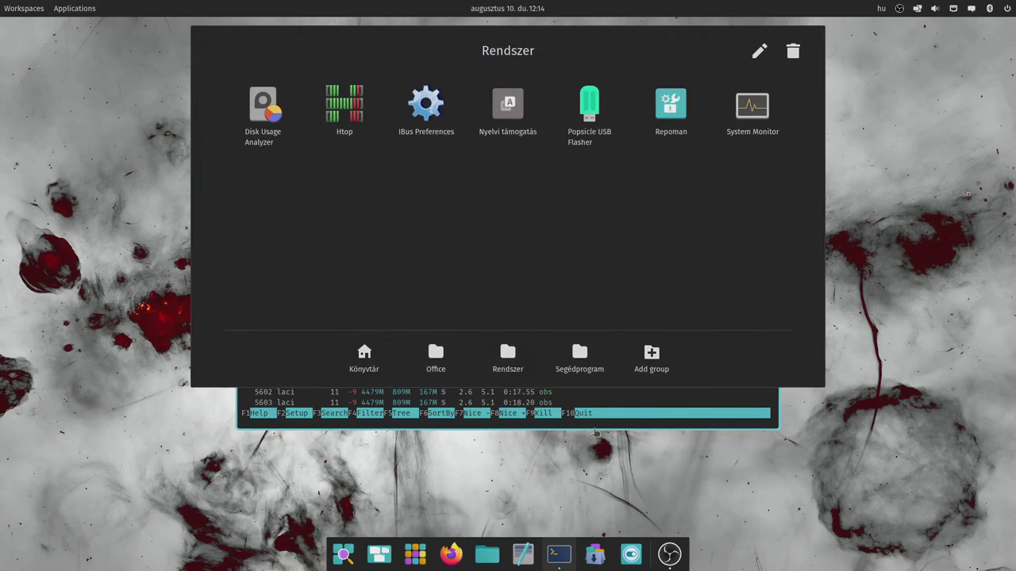
pyautogui.click(579, 357)
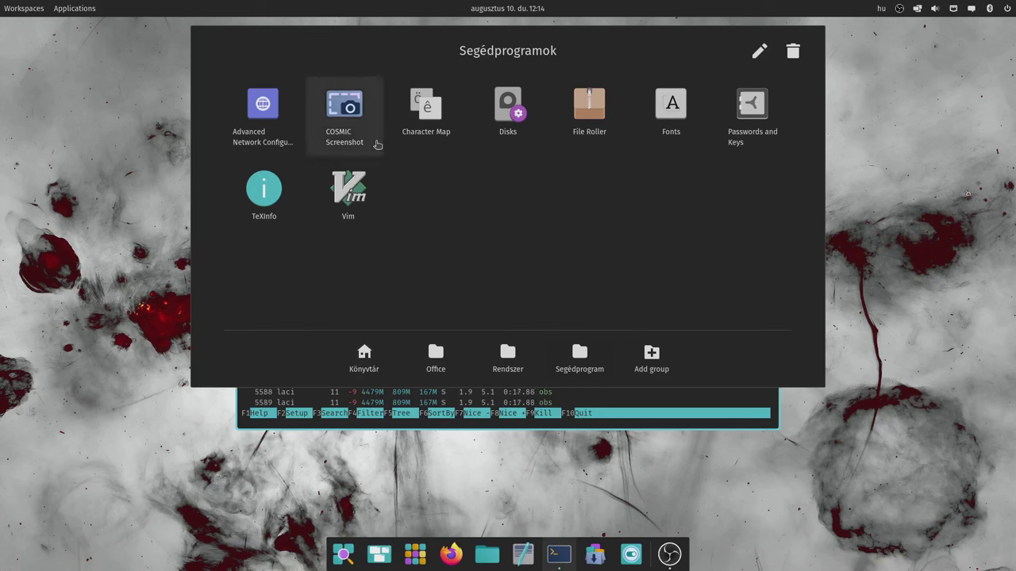
pyautogui.click(353, 115)
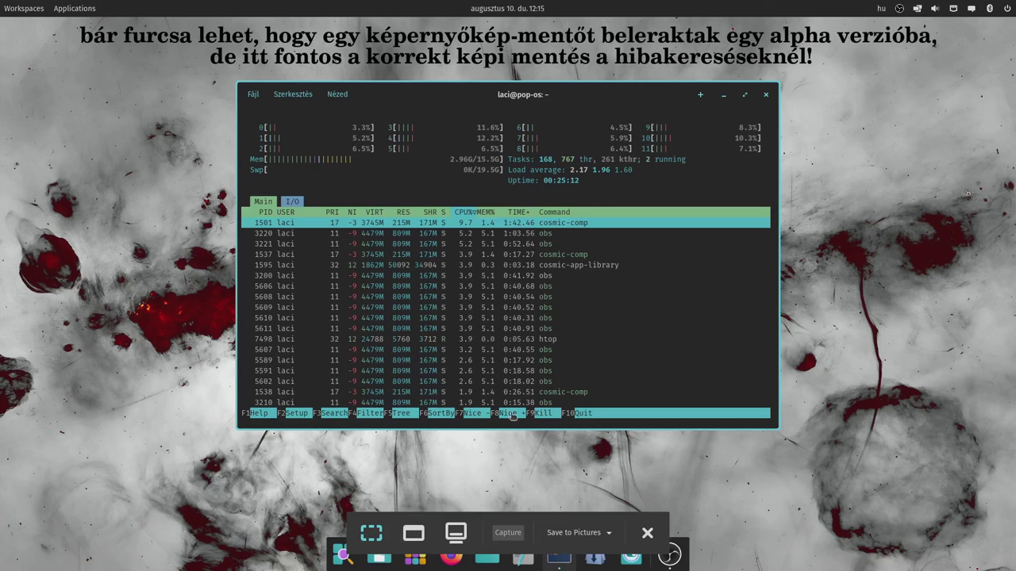
pyautogui.click(569, 542)
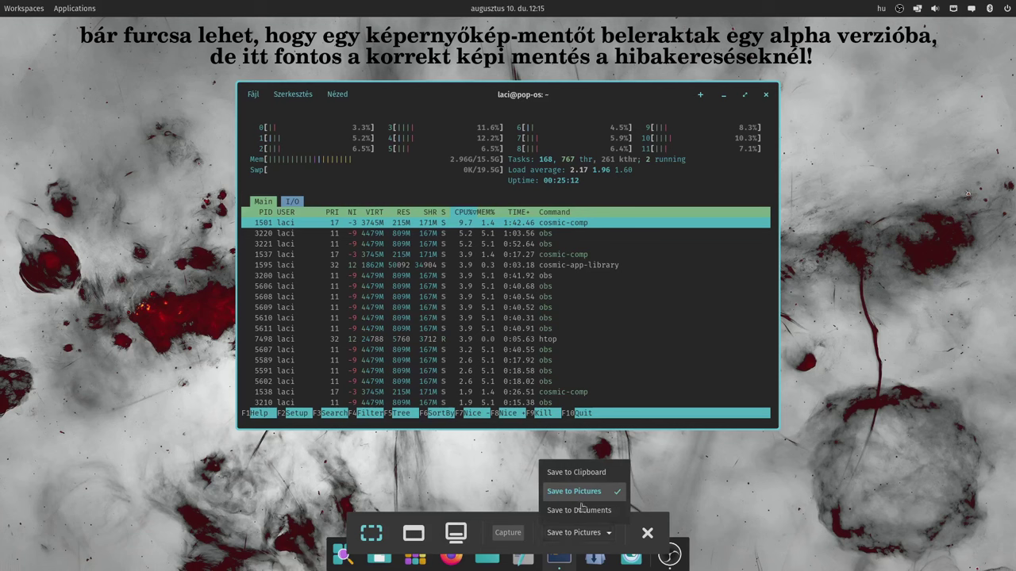
pyautogui.click(694, 490)
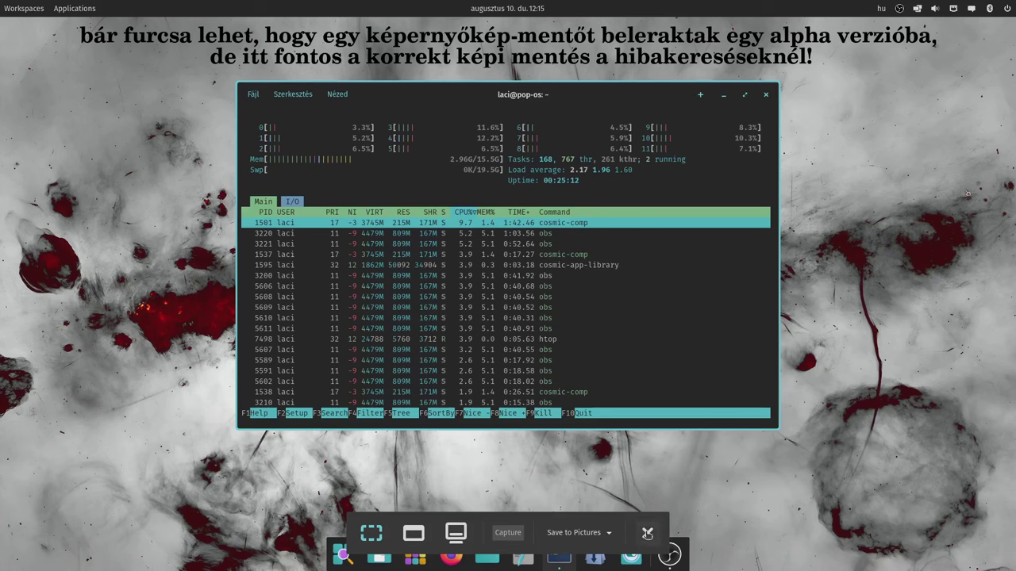
pyautogui.click(647, 533)
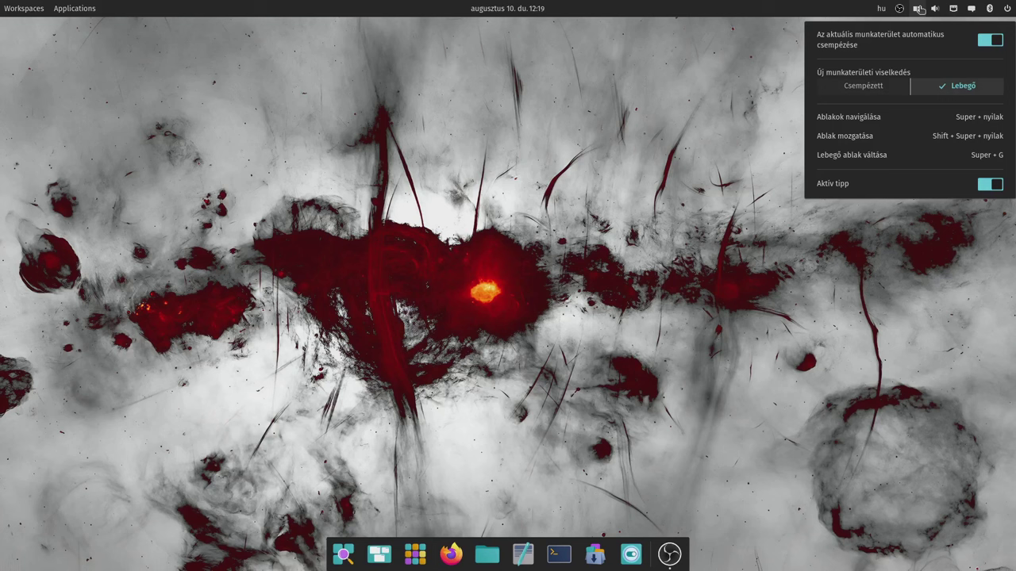
# Review the window tiling options, switch Aktív tipp off and back on, and dismiss the options
pyautogui.click(918, 9)
pyautogui.click(918, 8)
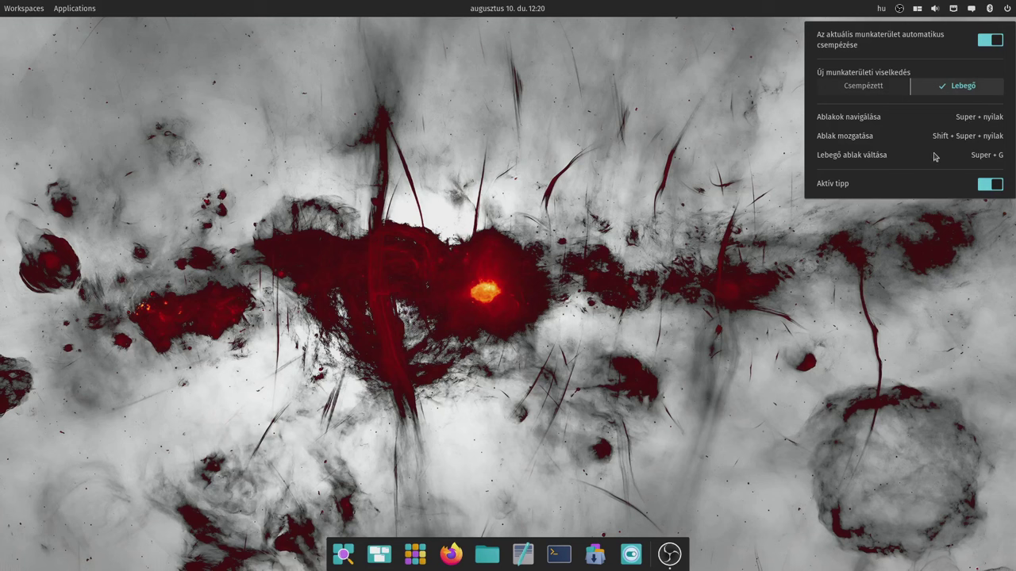
pyautogui.click(995, 186)
pyautogui.click(996, 187)
pyautogui.click(690, 341)
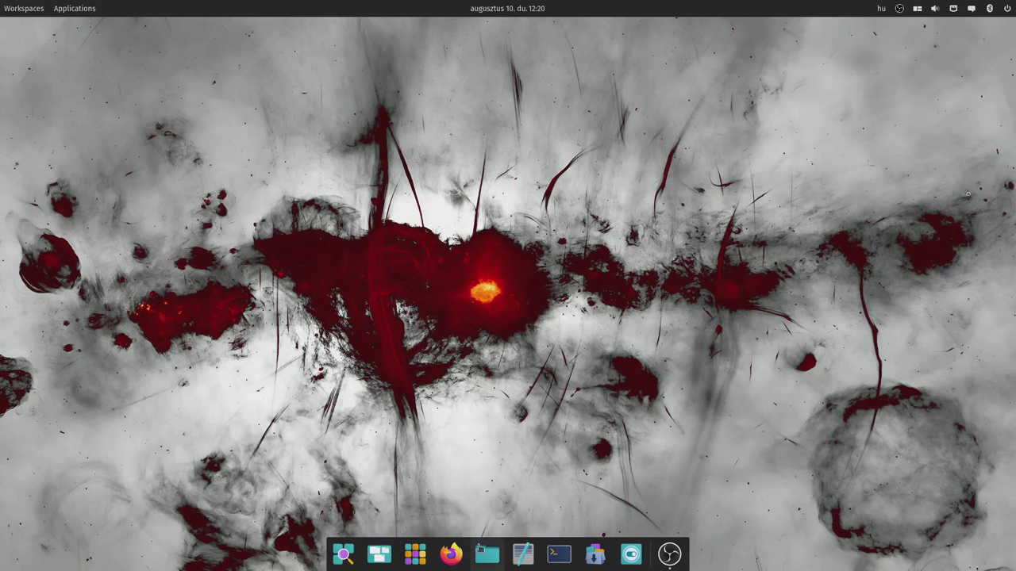
# Open COSMIC Files, COSMIC Terminal and Firefox as automatically tiled windows on the current workspace
pyautogui.click(489, 558)
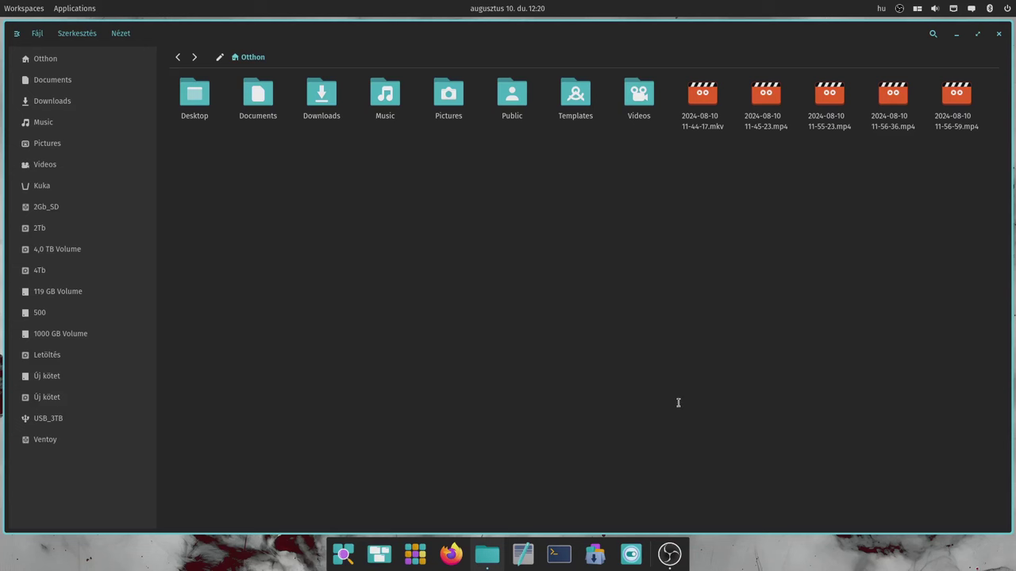
pyautogui.click(561, 556)
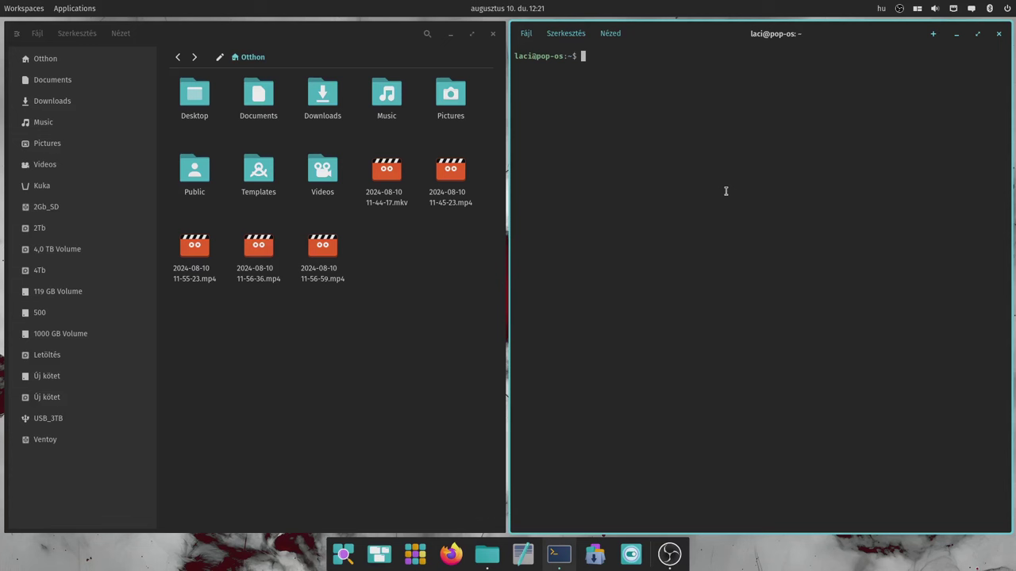
pyautogui.click(451, 554)
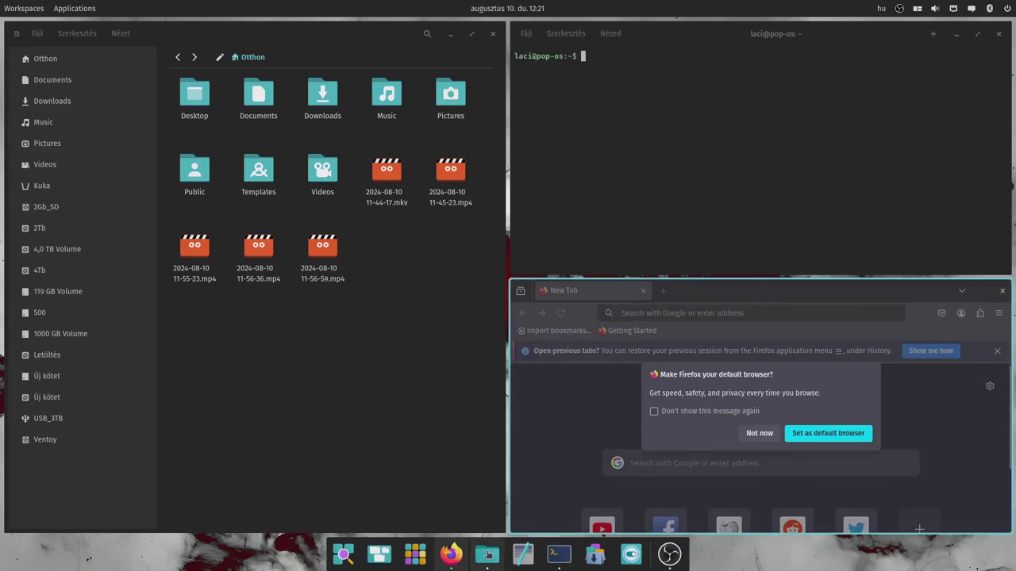
# Stack the Firefox window onto the COSMIC Files tile and switch between the two stacked windows, ending on COSMIC Files
pyautogui.click(487, 554)
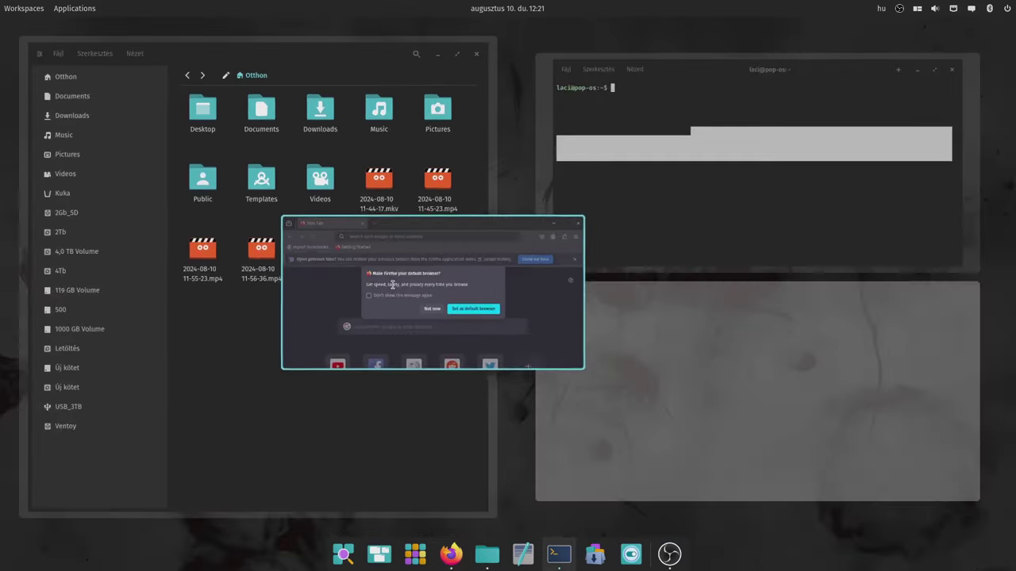
pyautogui.moveTo(392, 284); pyautogui.dragTo(493, 292)
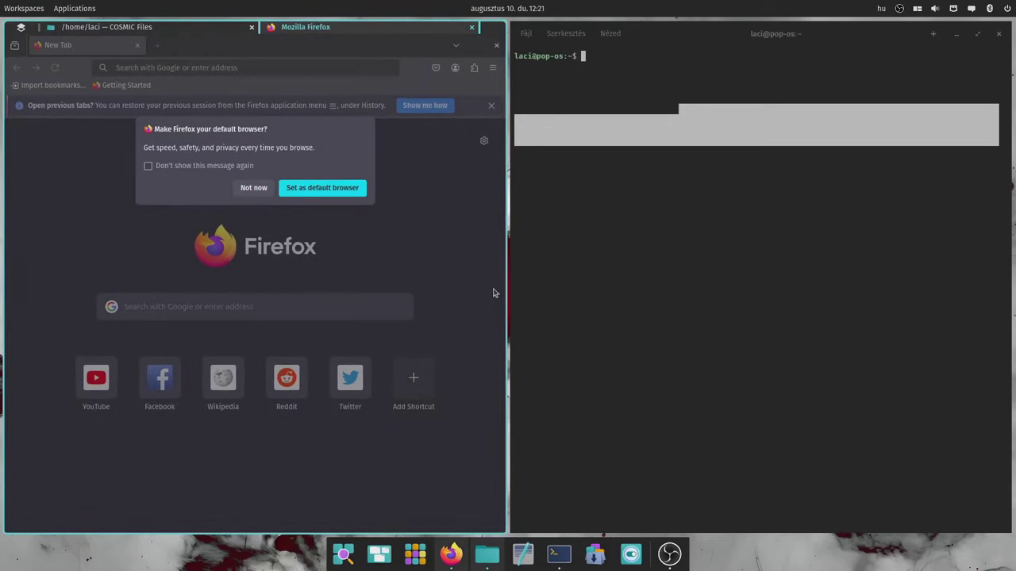
pyautogui.press('super')
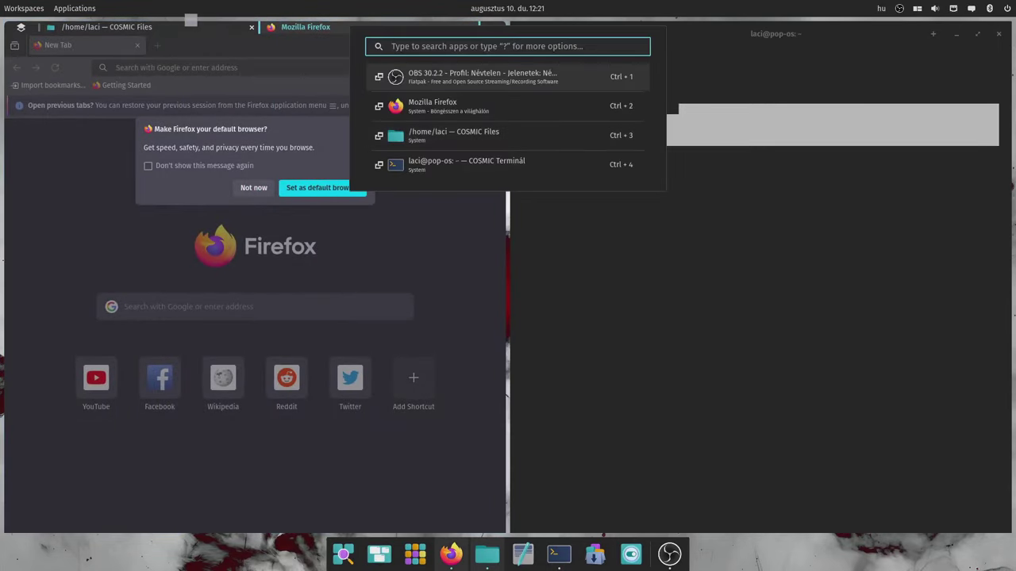
pyautogui.click(191, 28)
pyautogui.click(315, 28)
pyautogui.click(182, 27)
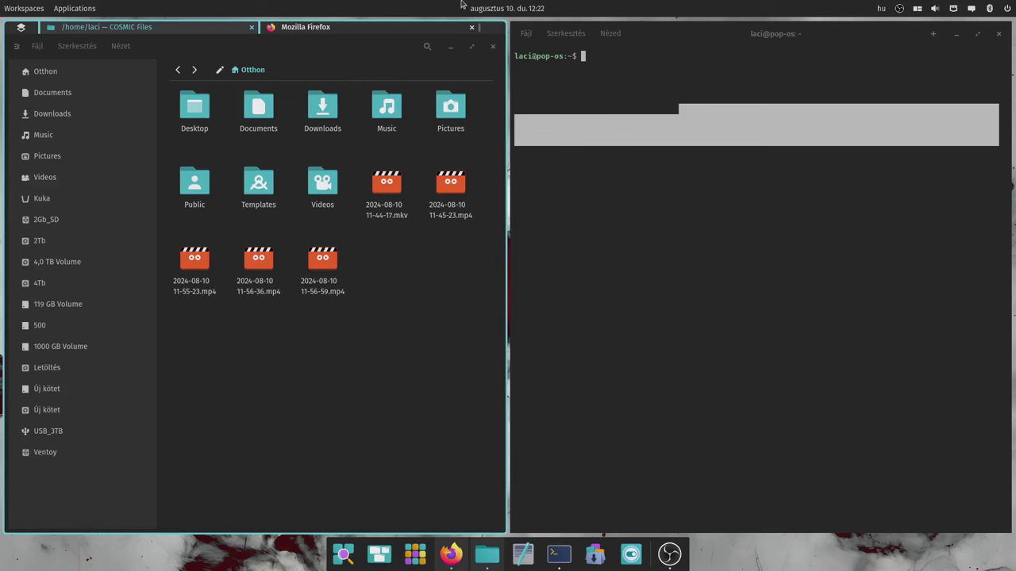
# Move the focus to the terminal tile, return to the stack, and switch to Mozilla Firefox and back to COSMIC Files
pyautogui.press('super+Right')
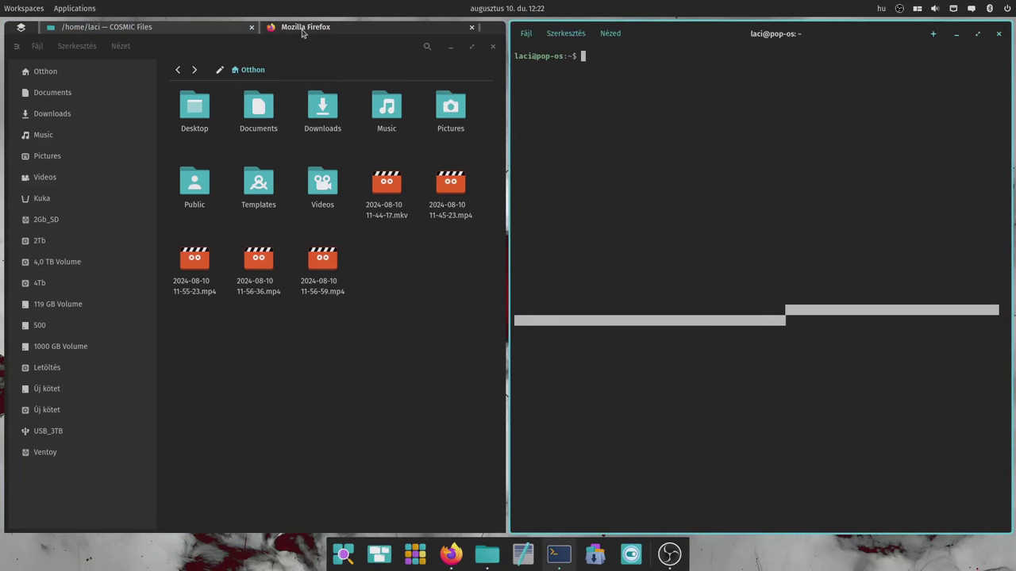
pyautogui.click(167, 29)
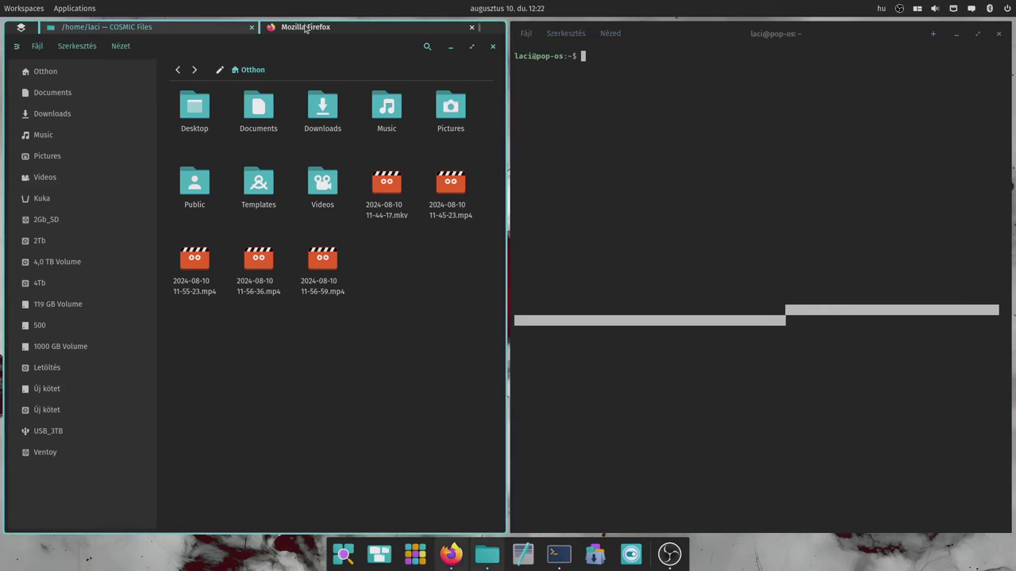
pyautogui.click(306, 29)
pyautogui.click(220, 31)
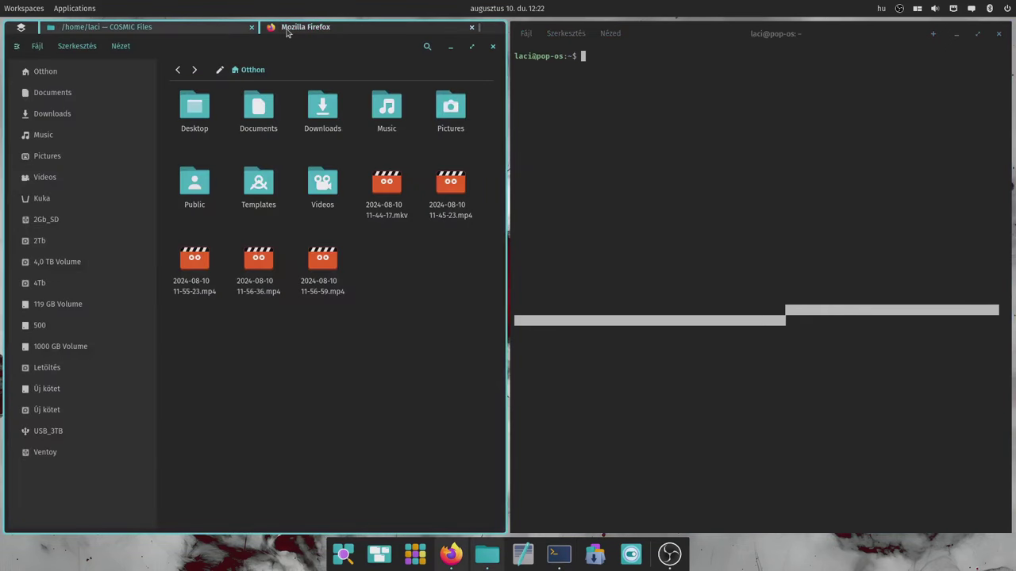